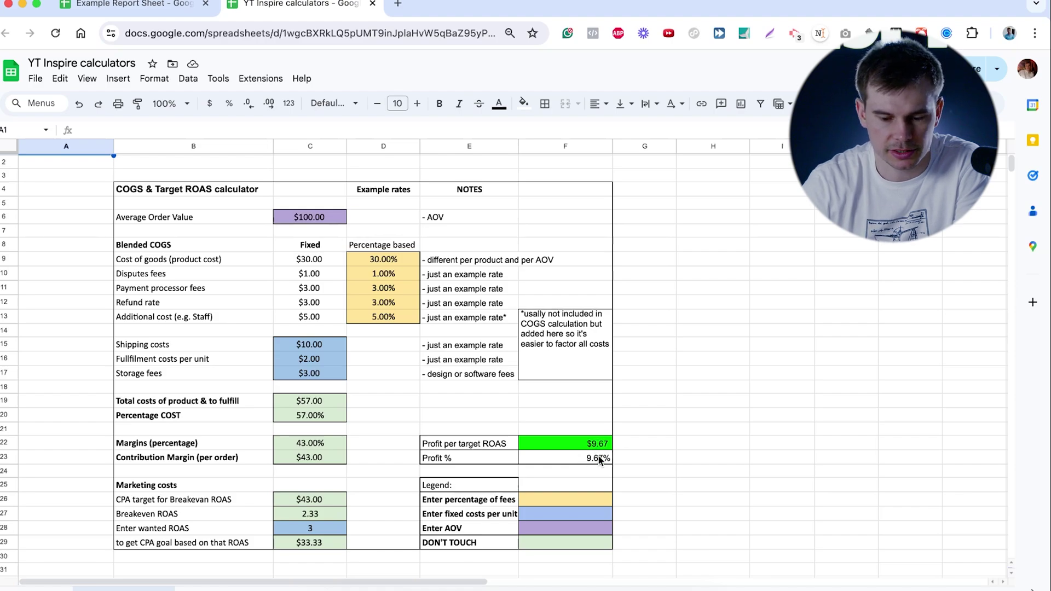
- Try a wanted ROAS of 3.5 in C28 of the COGS calculator
click(344, 529)
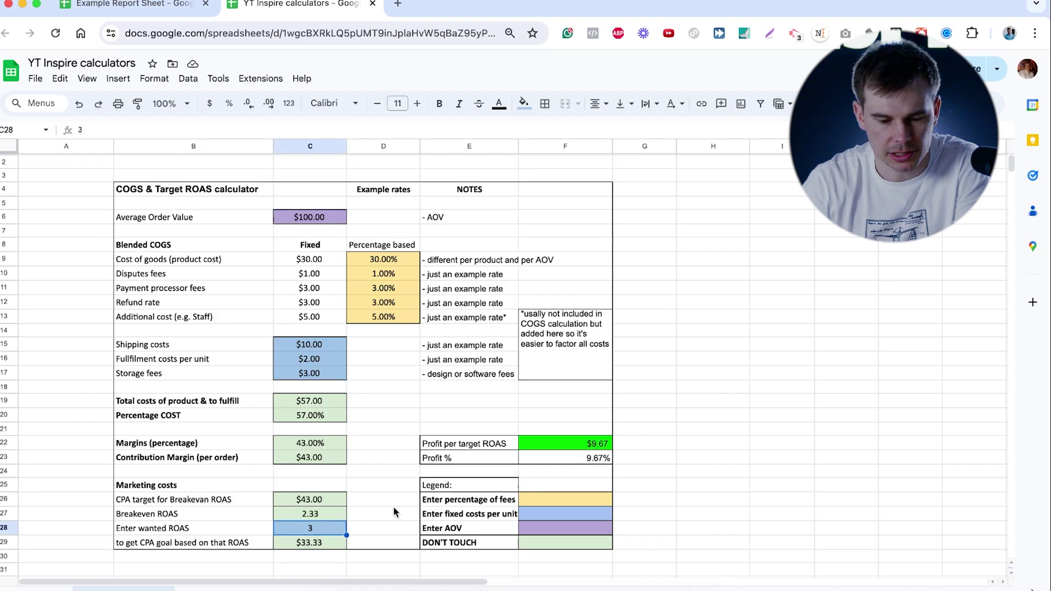
text(3.5)
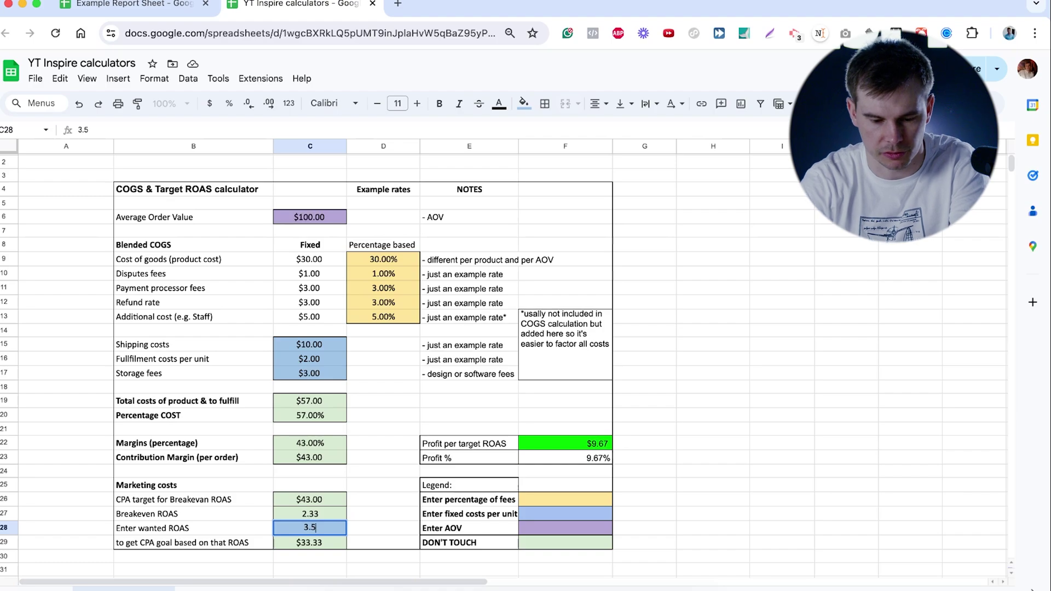
key(Return)
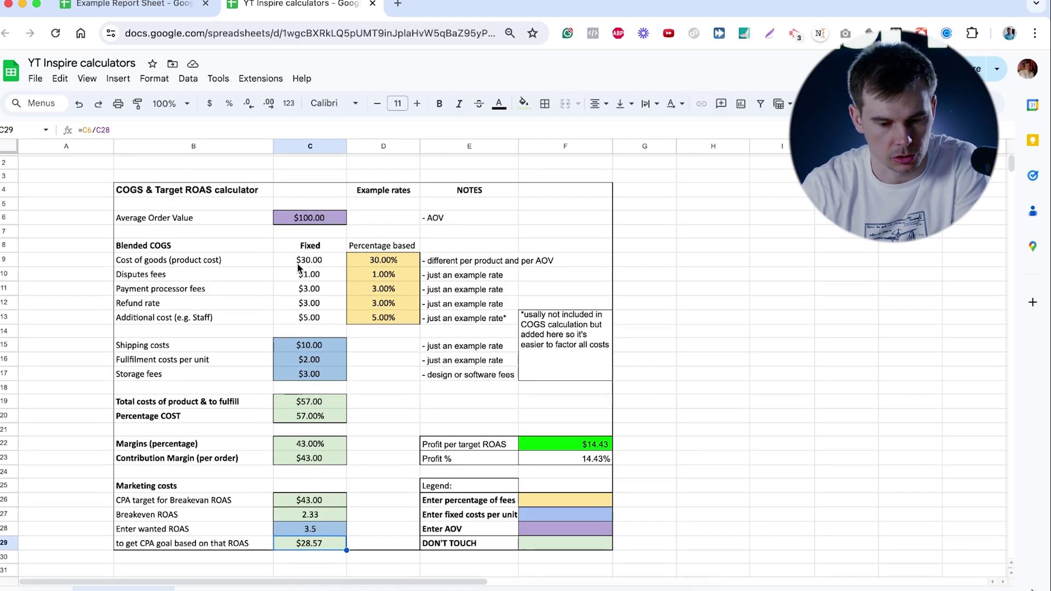
scroll(304, 458, down, 1)
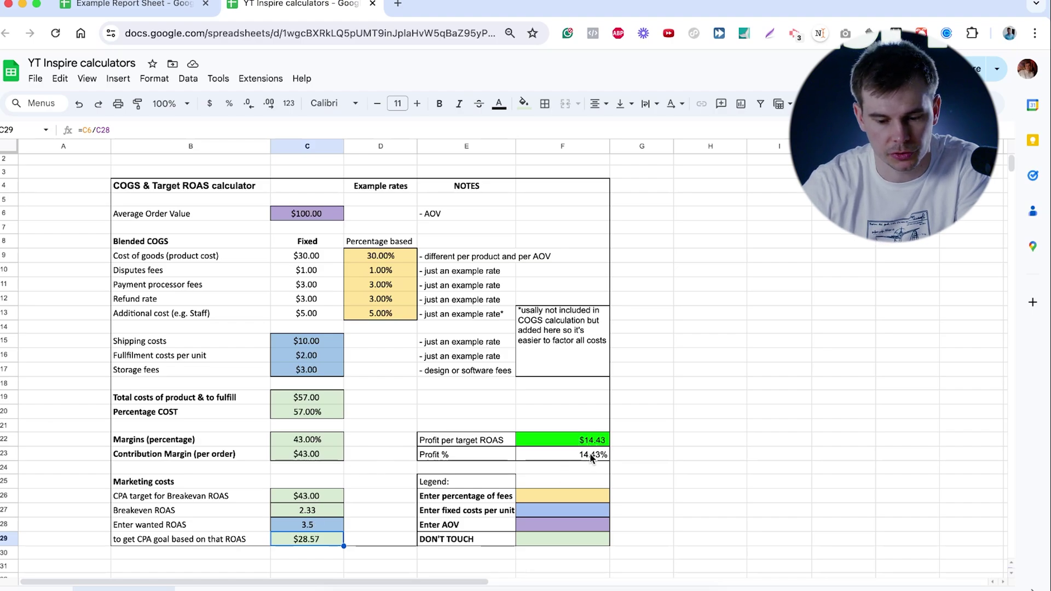
- Raise the wanted ROAS to 4, then 4.2, and move to the FUNNEL calculator sheet
click(335, 530)
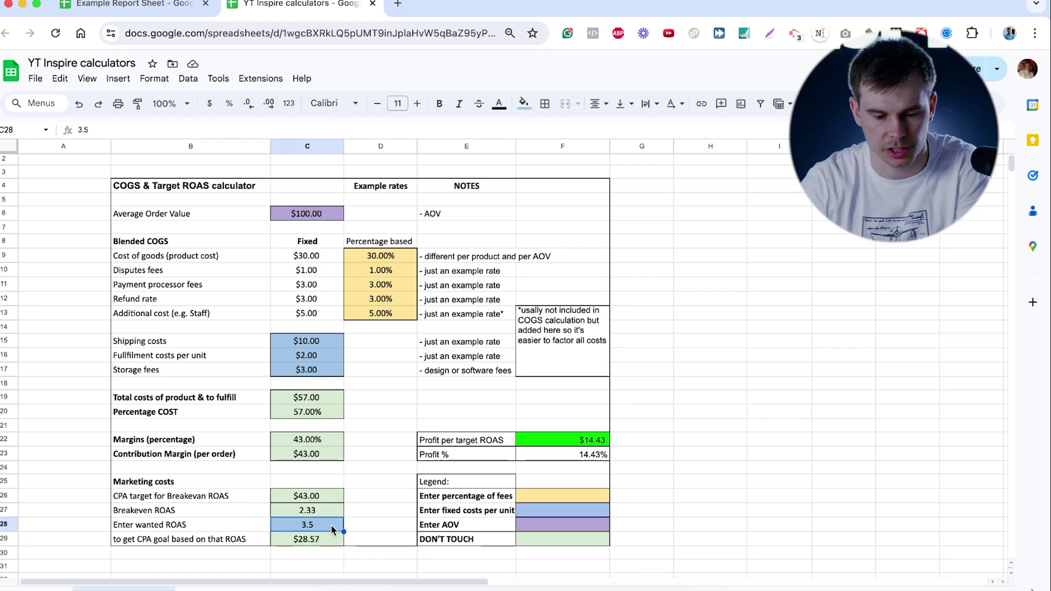
text(4)
key(Return)
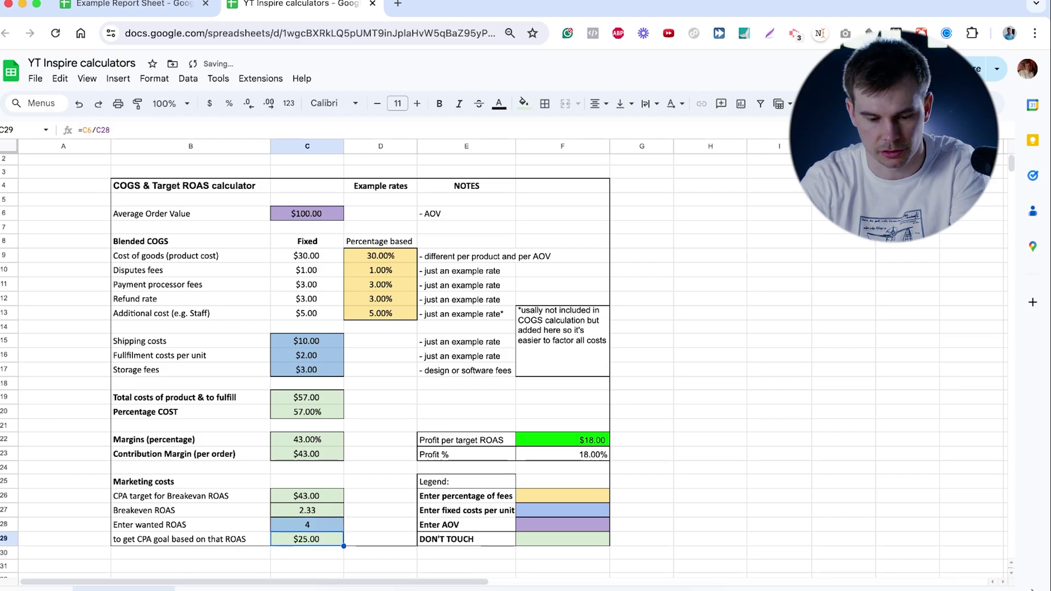
click(335, 529)
text(4.2)
key(Return)
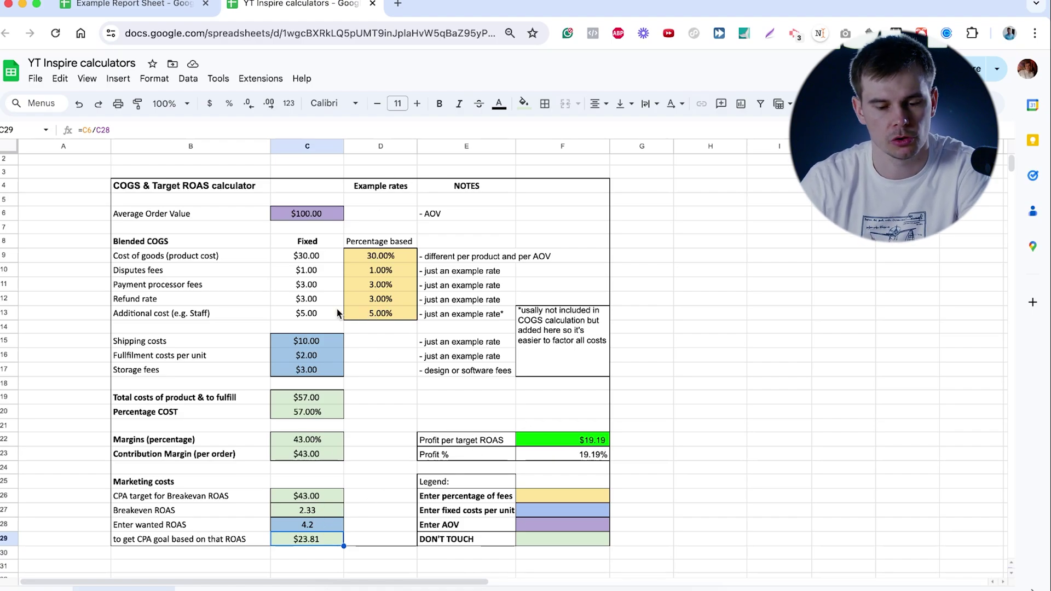
key(alt+Down)
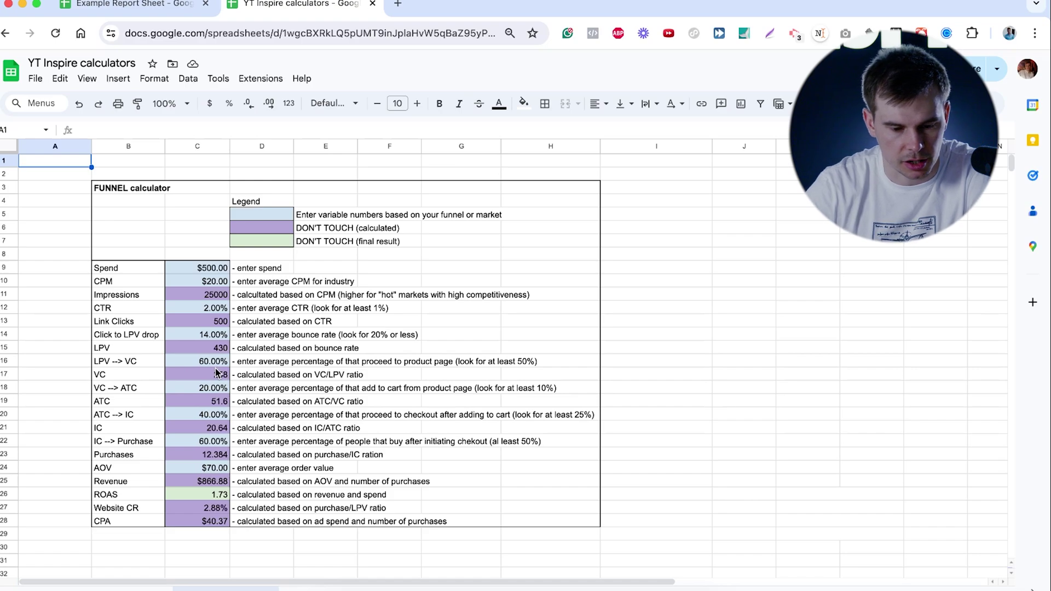
- Select the 2% CTR cell C12 in the FUNNEL calculator
click(219, 311)
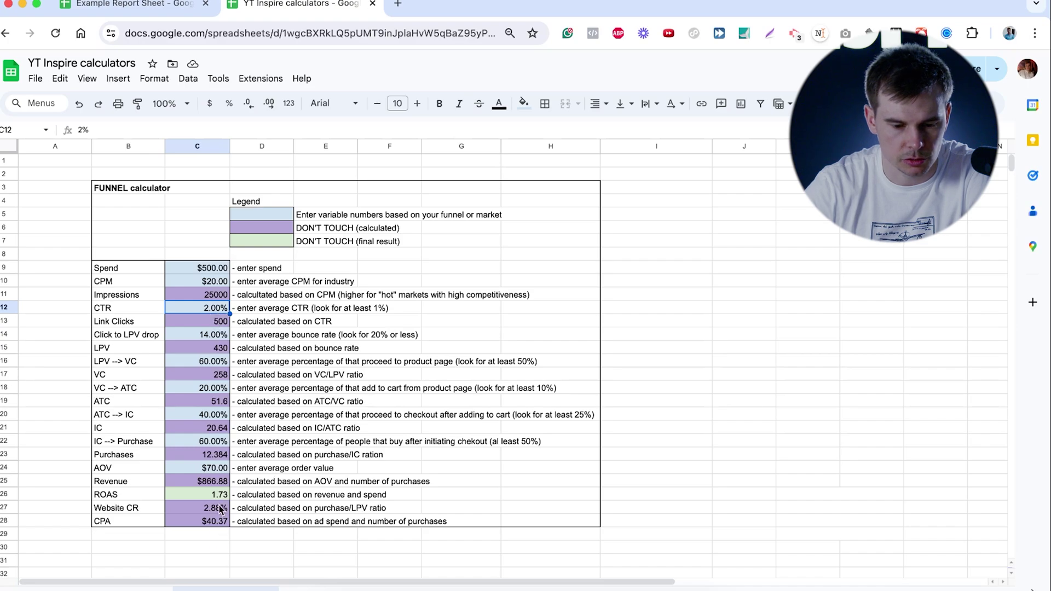
- Try a 2.5% CTR in C12, then undo it back to 2%
double_click(219, 308)
text(.5)
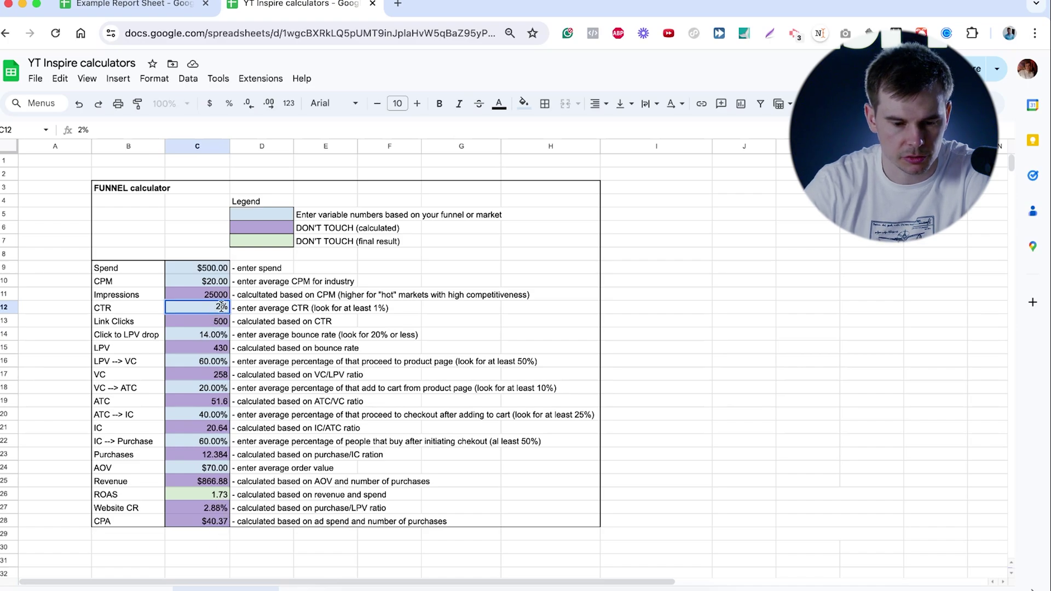
key(Return)
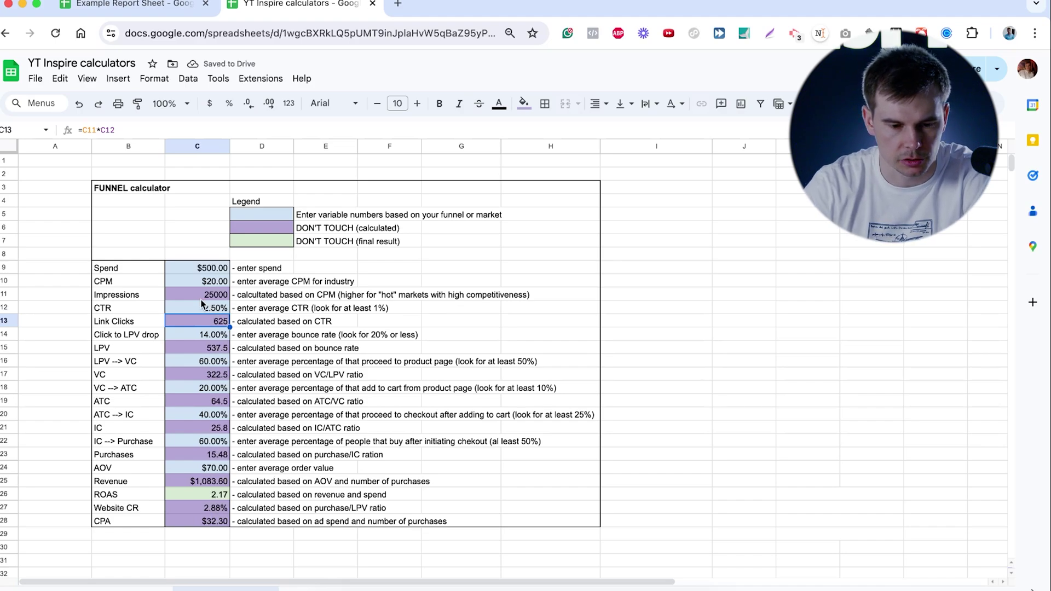
click(79, 103)
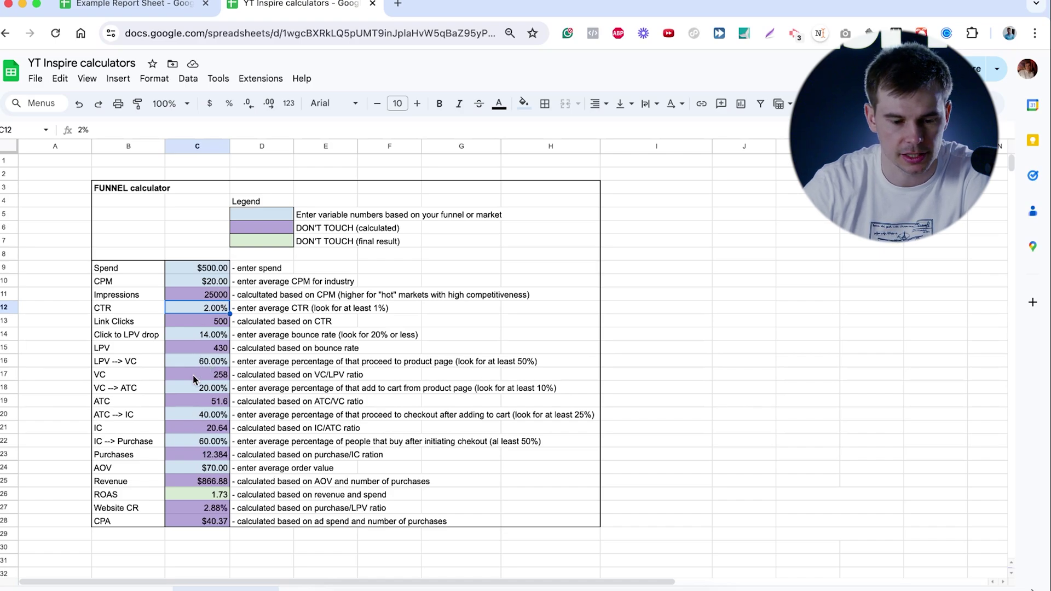
- Check the VC --> ATC rate in C18 and its description, then open the ROAS model sheet
click(203, 388)
key(Right)
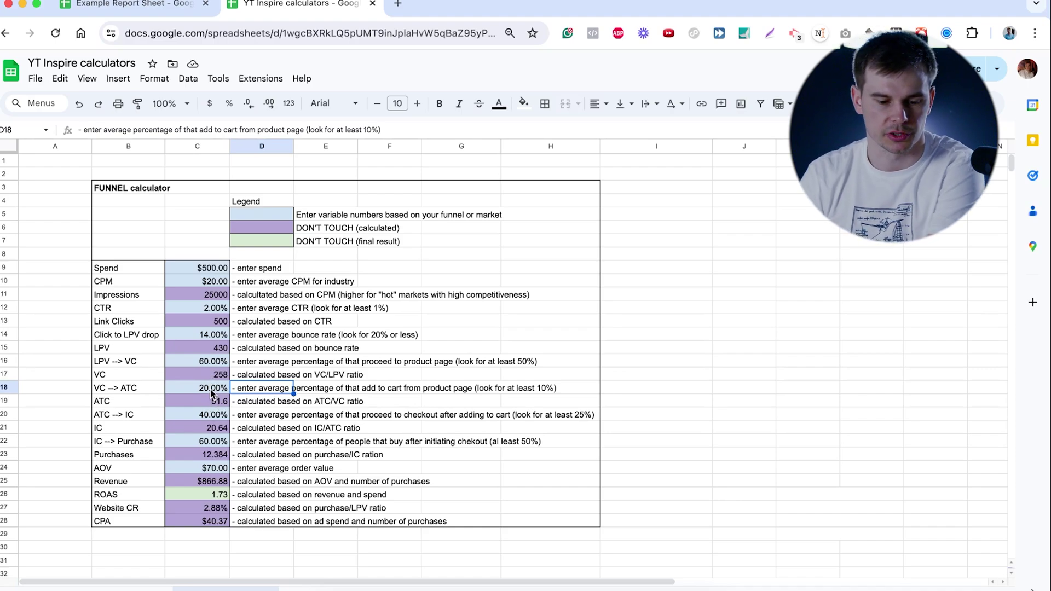
click(307, 586)
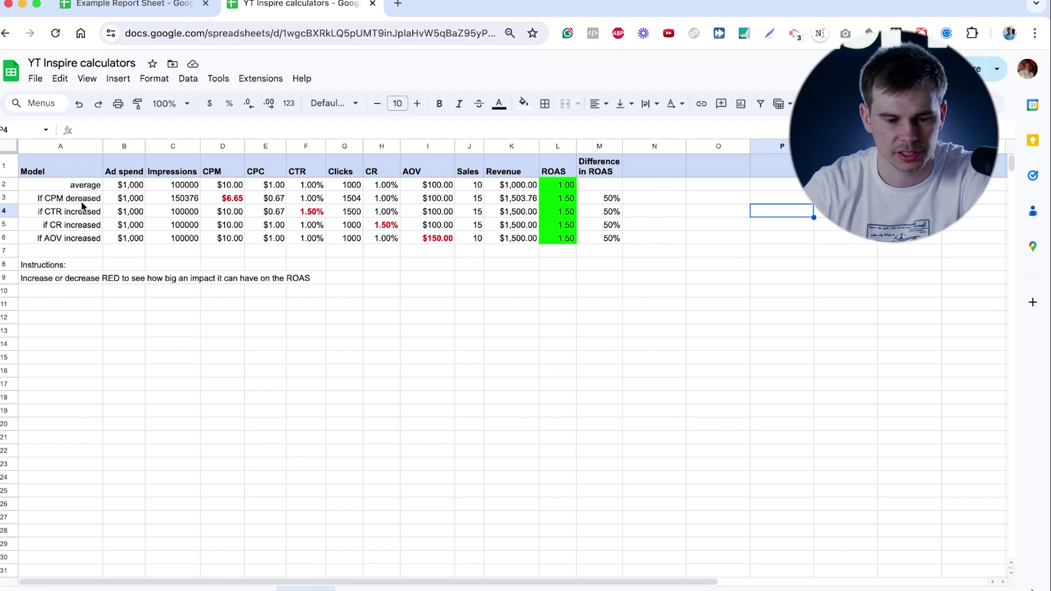
- Replace the 6.65 CPM in D3 with 5
click(228, 200)
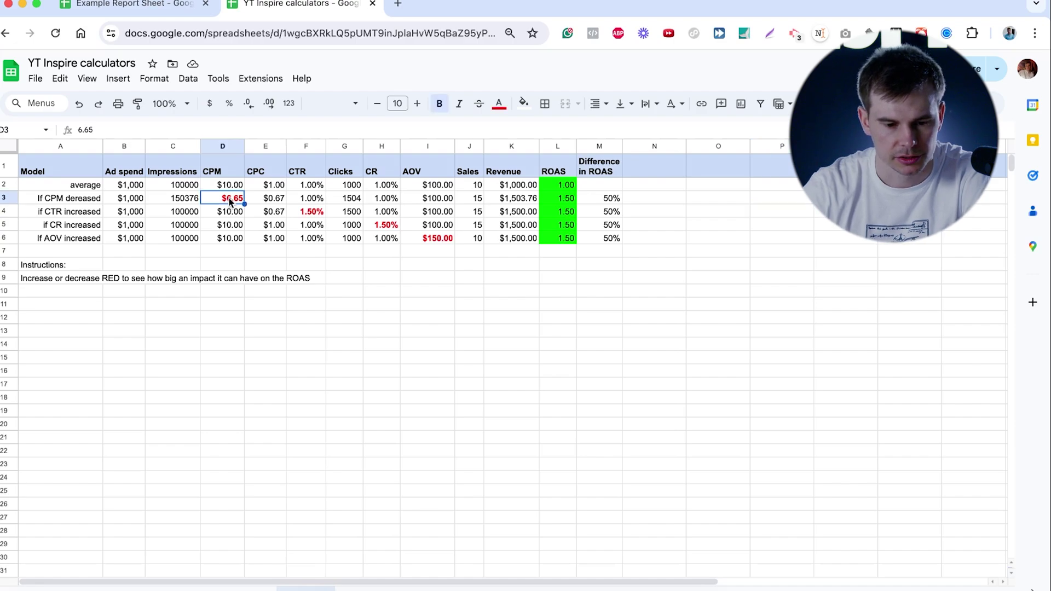
double_click(225, 198)
drag(225, 198, 248, 201)
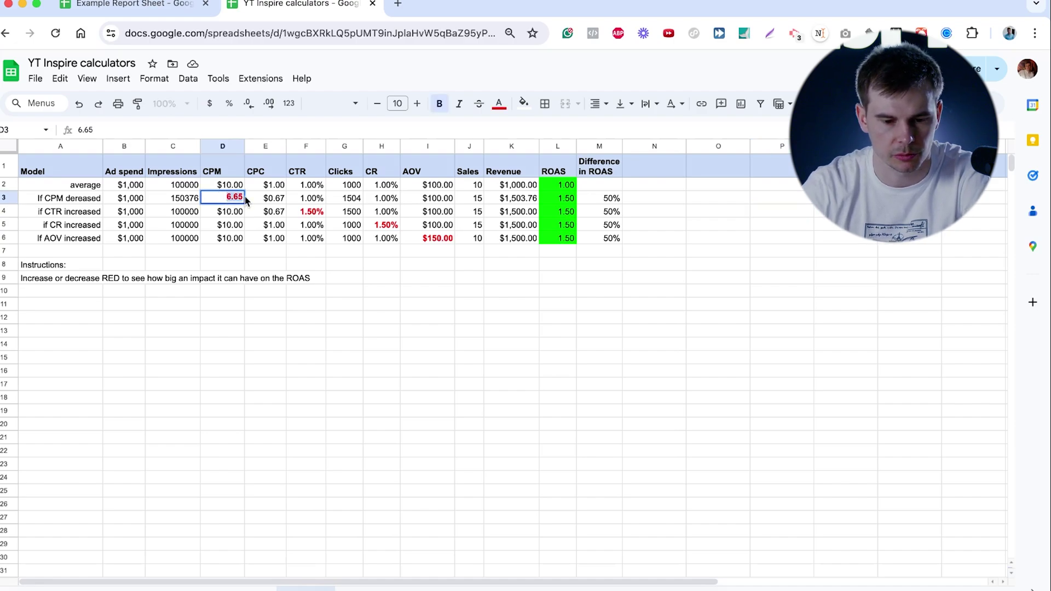
text(5)
key(Return)
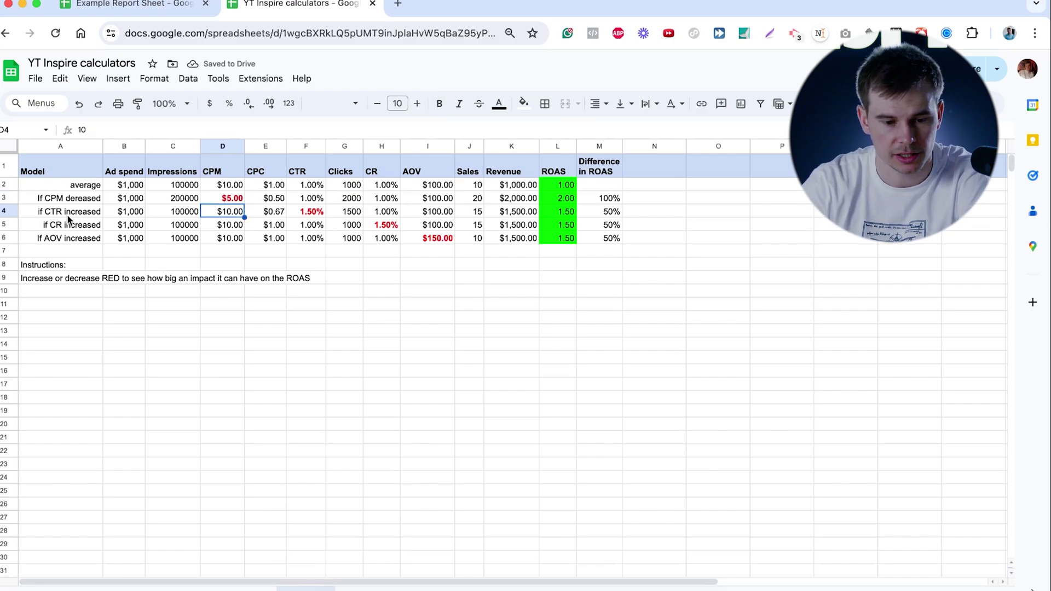
- Set the CTR in F4 to 2% and the CR in H5 to 1.75%, then undo both
click(309, 216)
text(2%)
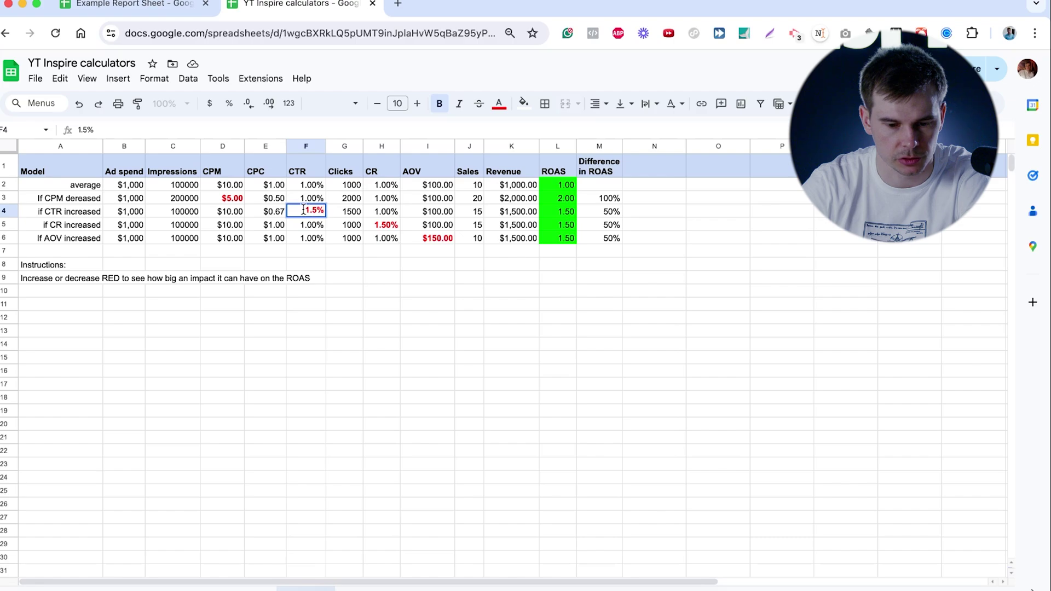
key(Return)
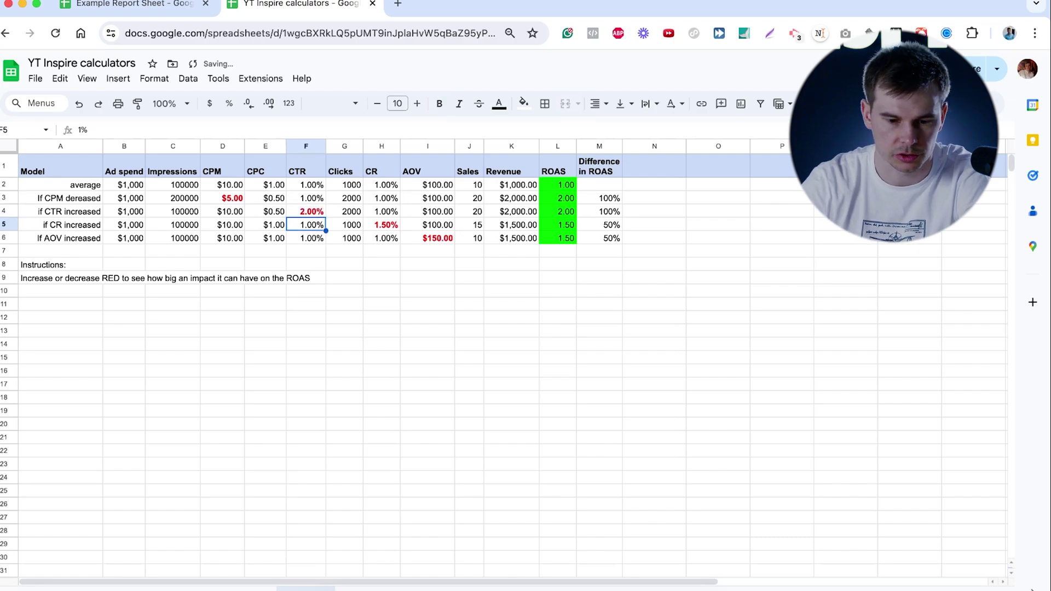
double_click(385, 225)
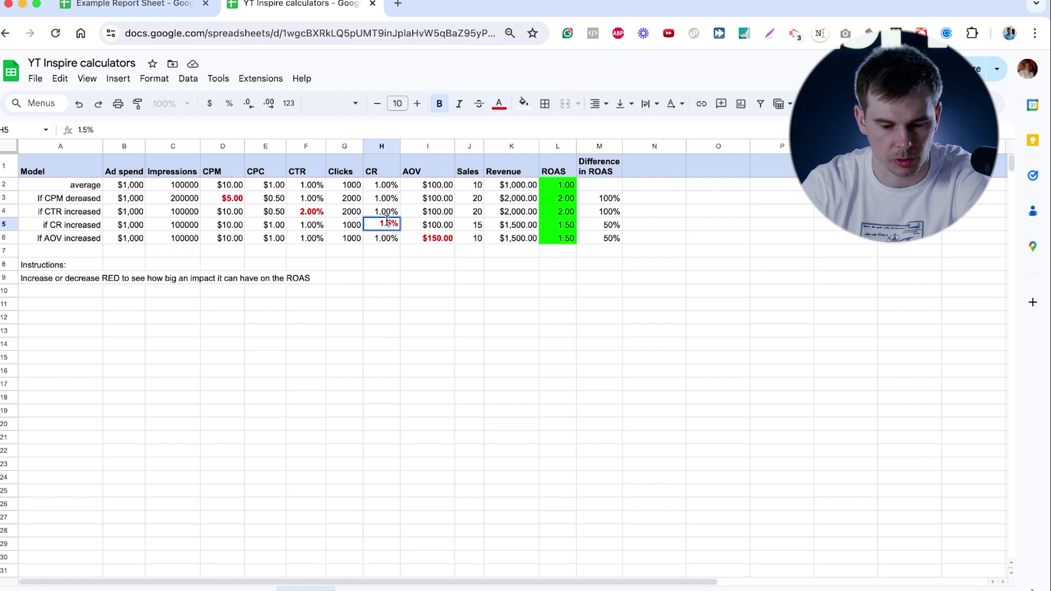
text(7)
click(460, 280)
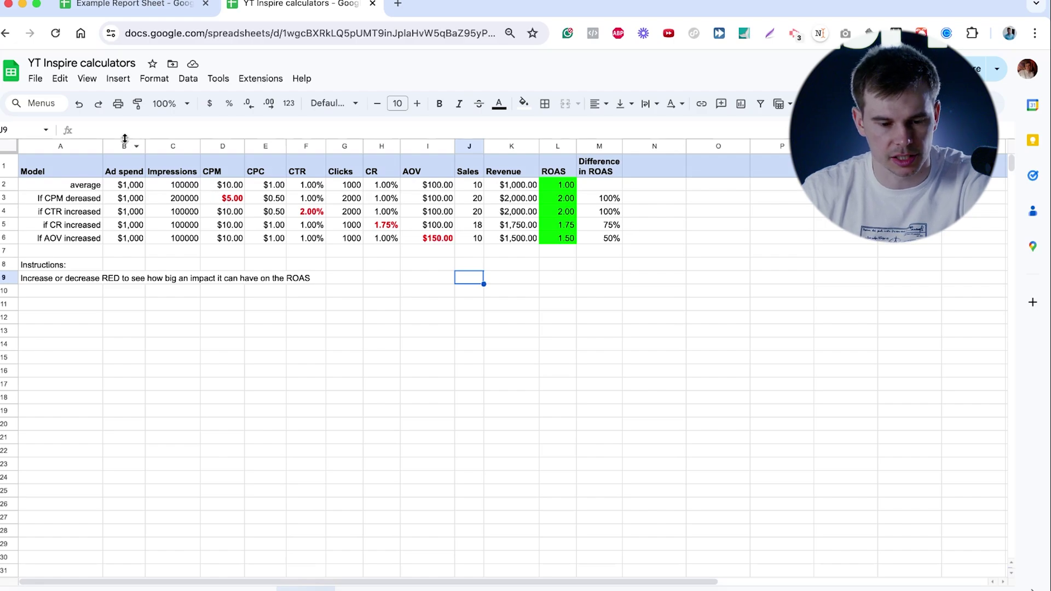
click(79, 104)
click(78, 104)
- Undo the CPM edit so D3 shows $6.65 again
click(79, 105)
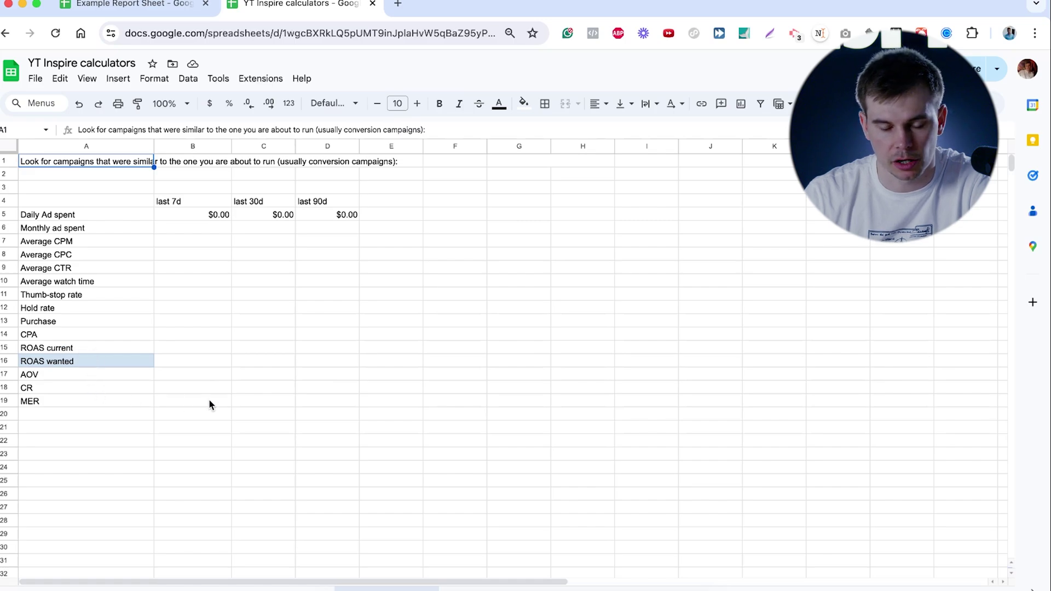
- Look over the empty B6:E20 metric block and last 30d Average CPM, then open the test tracking sheet
drag(200, 228, 337, 404)
click(383, 322)
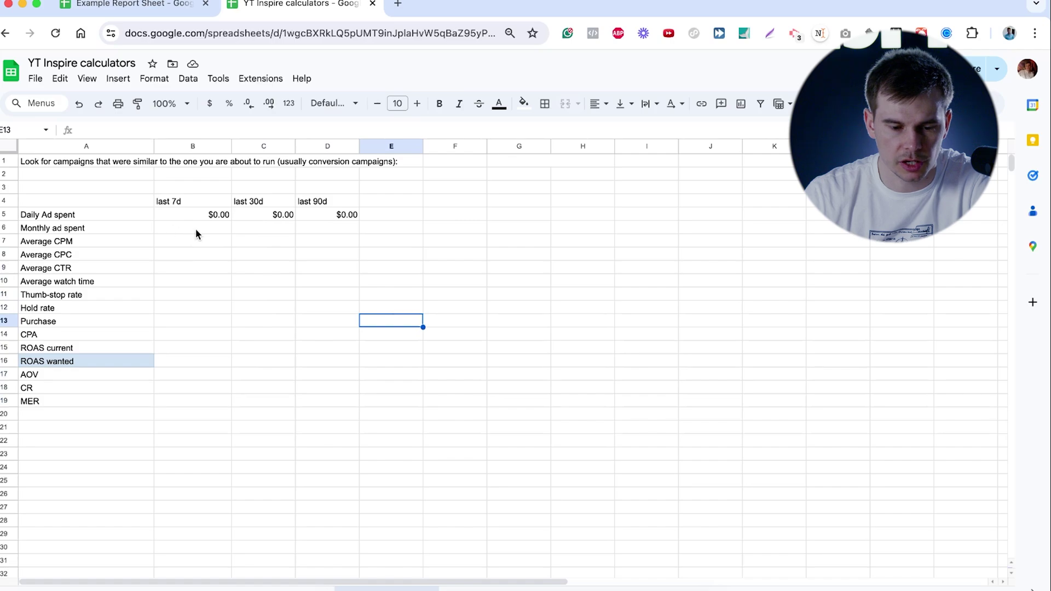
click(264, 244)
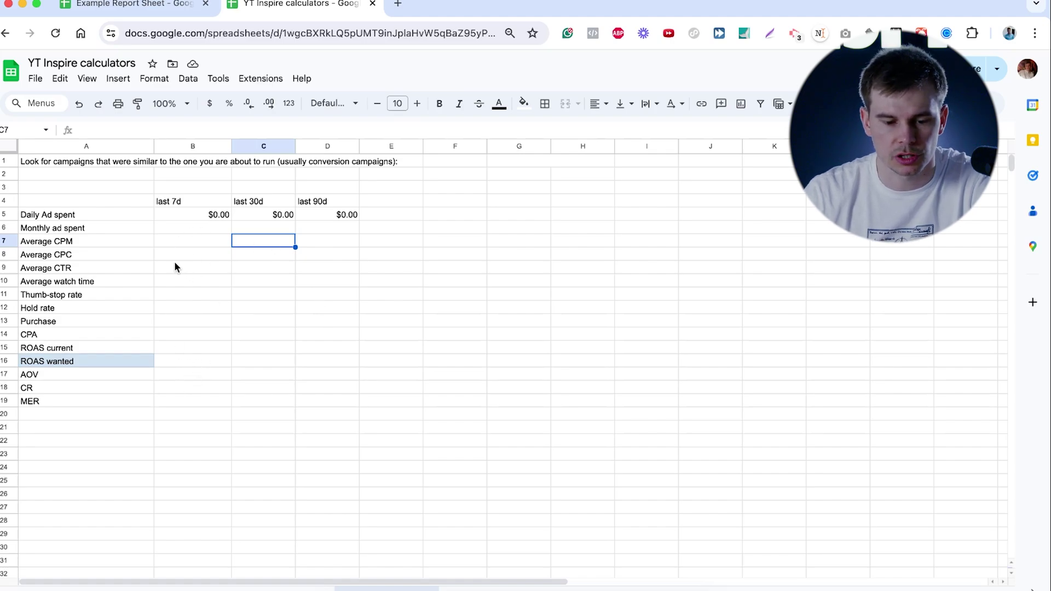
scroll(188, 234, down, 1)
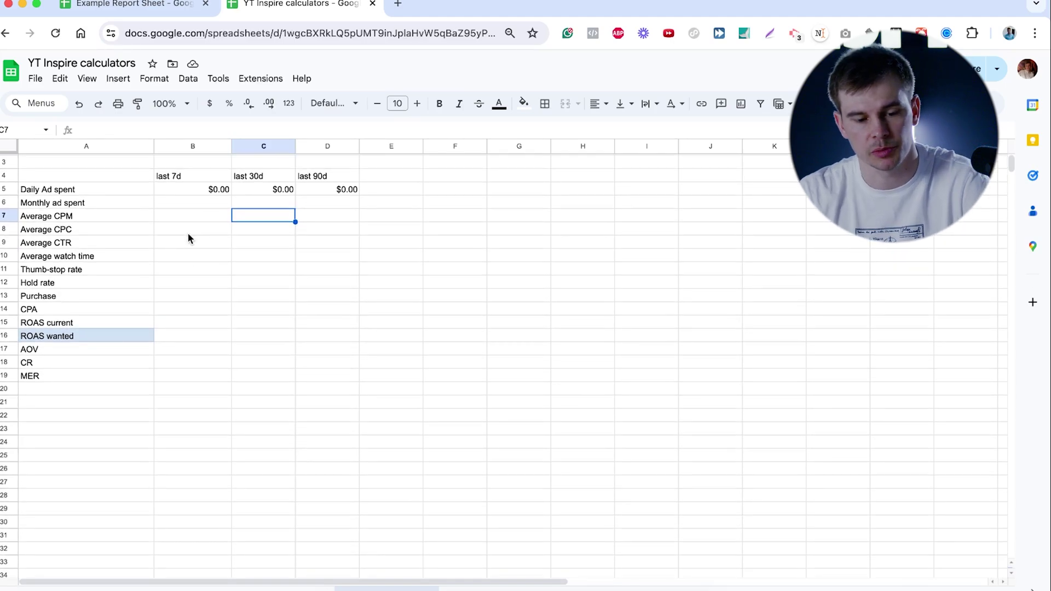
click(490, 589)
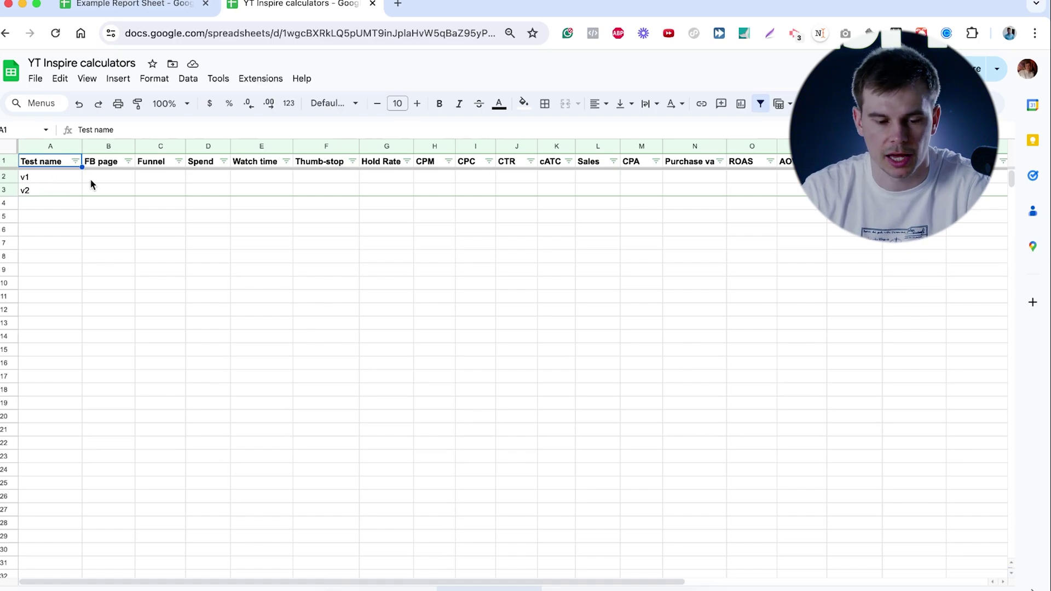
- Enter 'inspire' as the FB page for v1 and v2, and VSL as v1's funnel
click(109, 180)
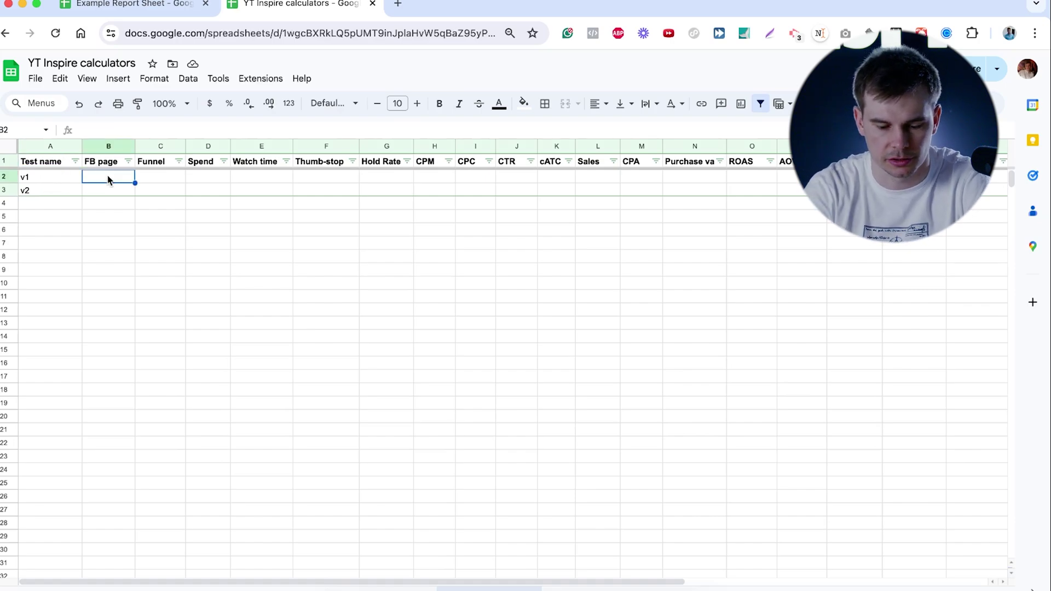
text(inspire)
key(Return)
text(inspire)
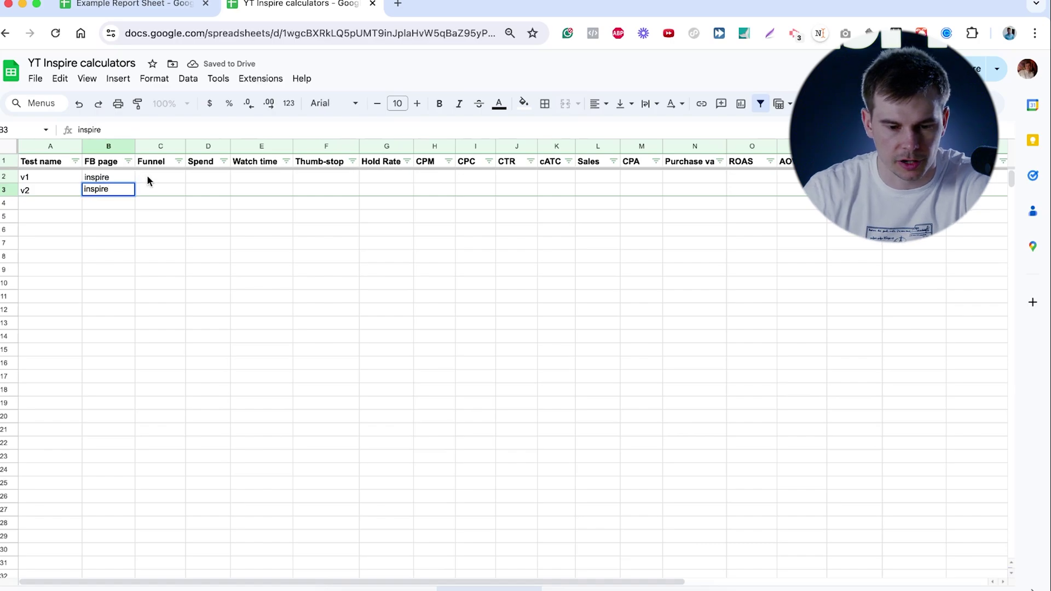
click(147, 175)
text(VSL)
- Fill $50 spend for both tests and watch times of 5 (v1) and 7 (v2)
click(204, 175)
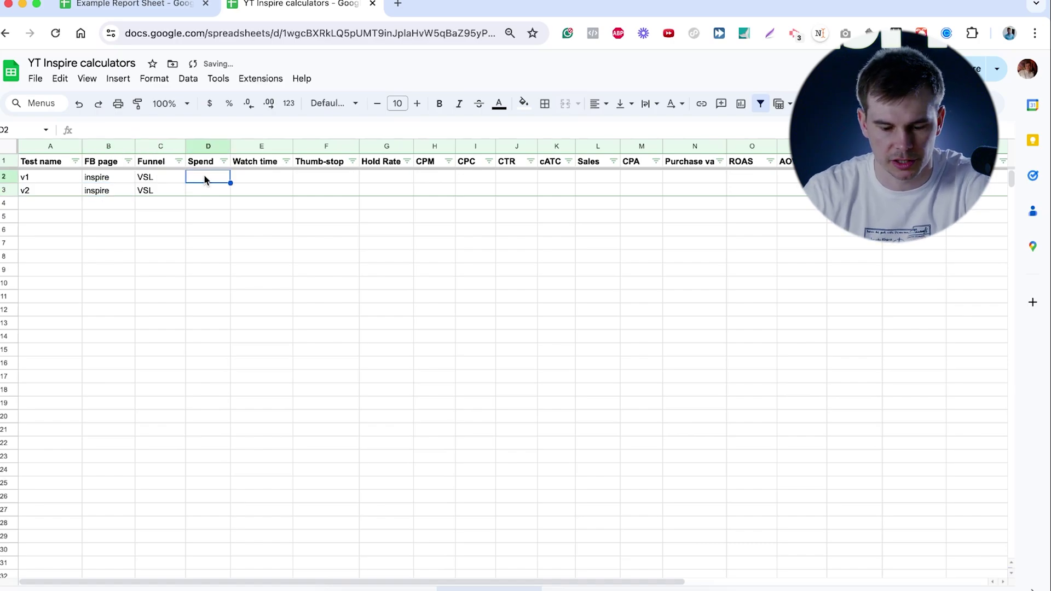
text(50)
key(Return)
key(shift+Up)
key(super+d)
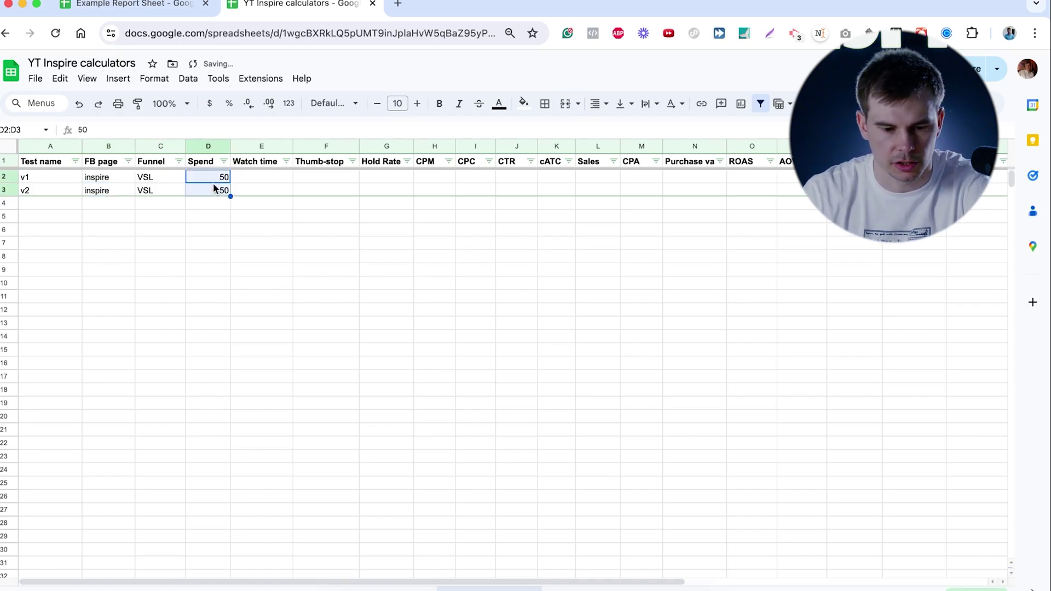
key(super+shift+4)
click(255, 180)
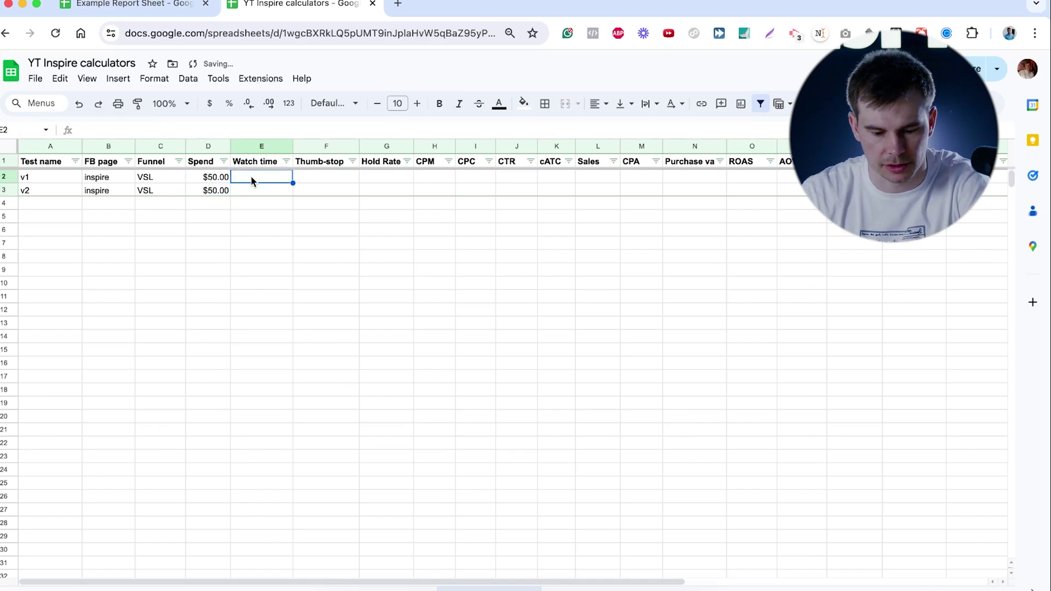
text(5)
click(274, 192)
text(7)
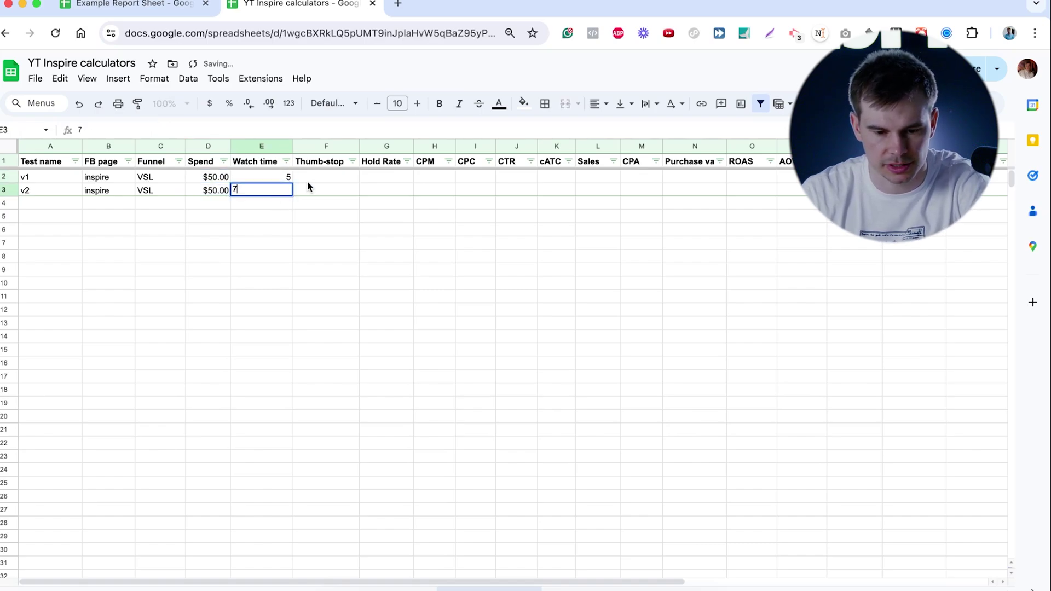
- Enter Thumb-stop 45% for v1 and 35% for v2, and a 35% Hold Rate for both
click(322, 178)
text(45%)
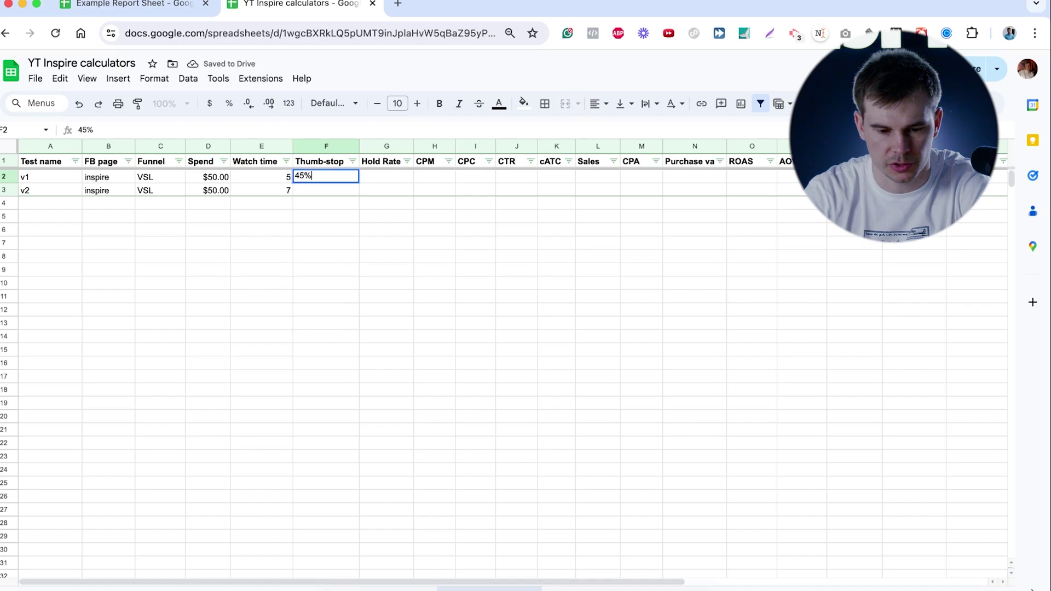
key(Return)
text(35%)
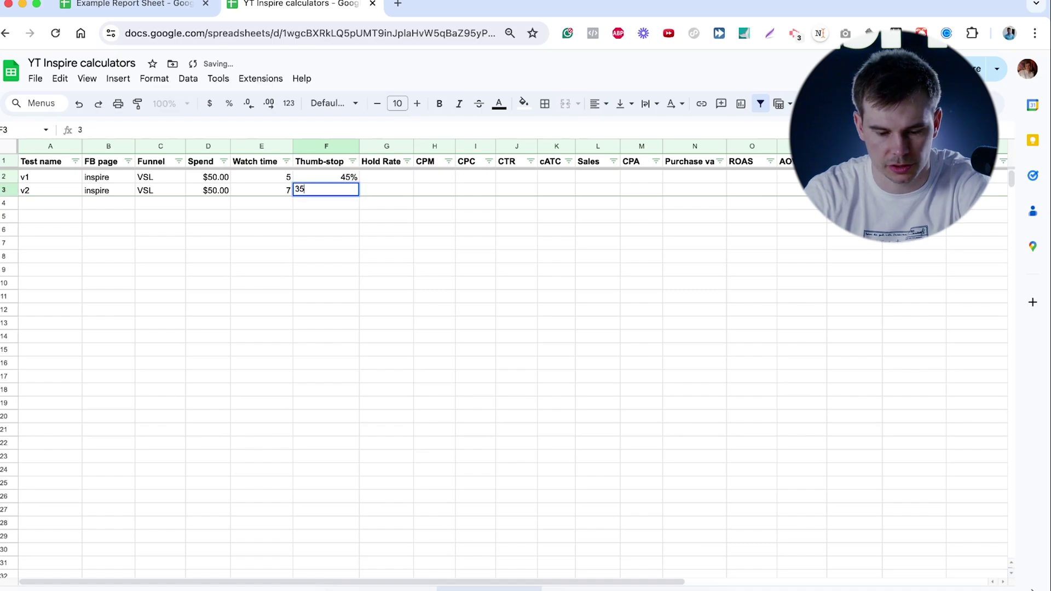
click(377, 178)
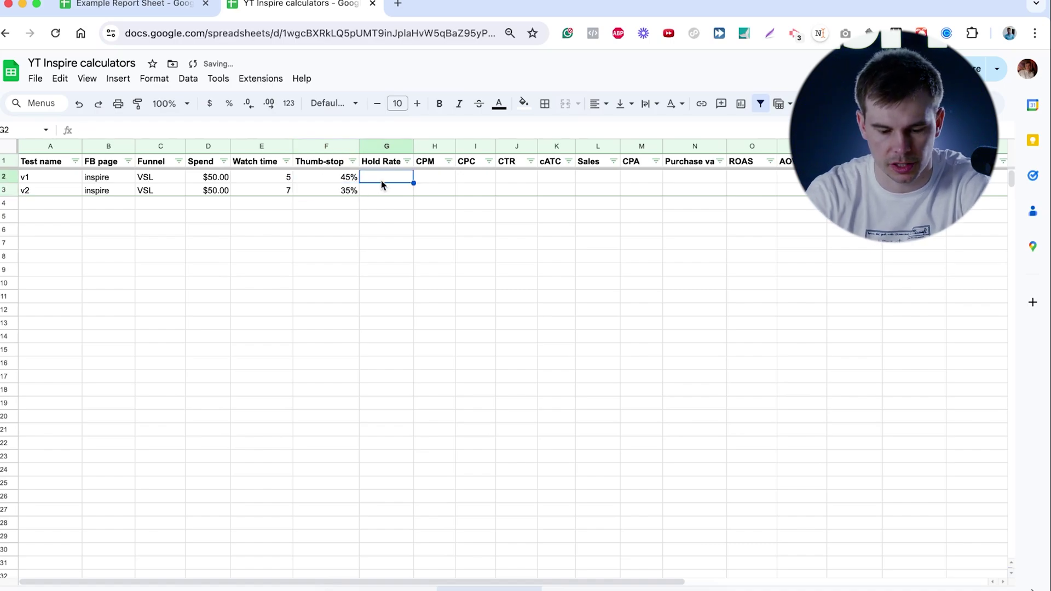
text(35%)
click(385, 189)
text(35%)
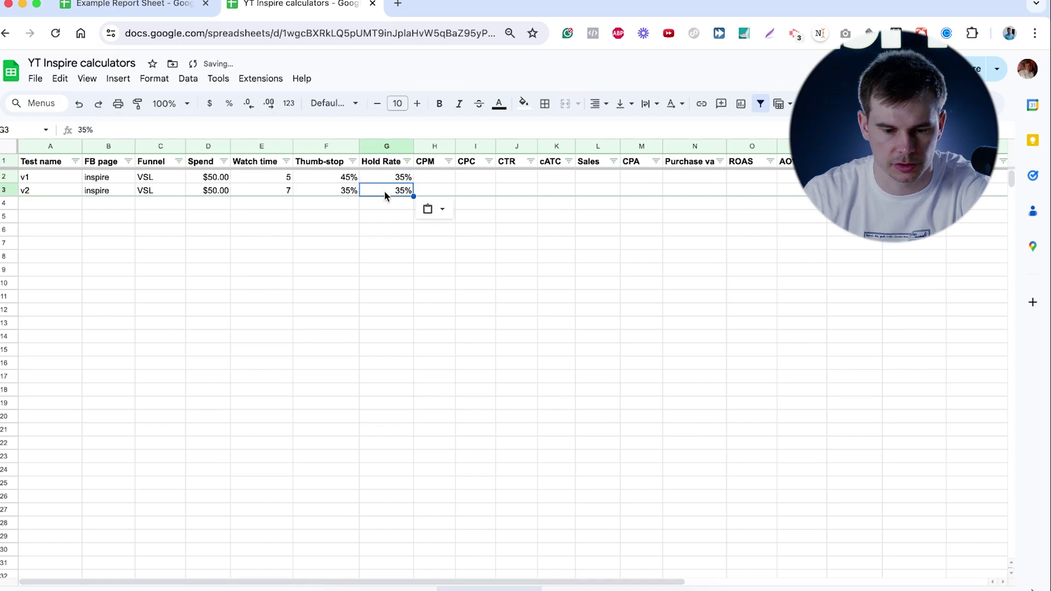
click(419, 176)
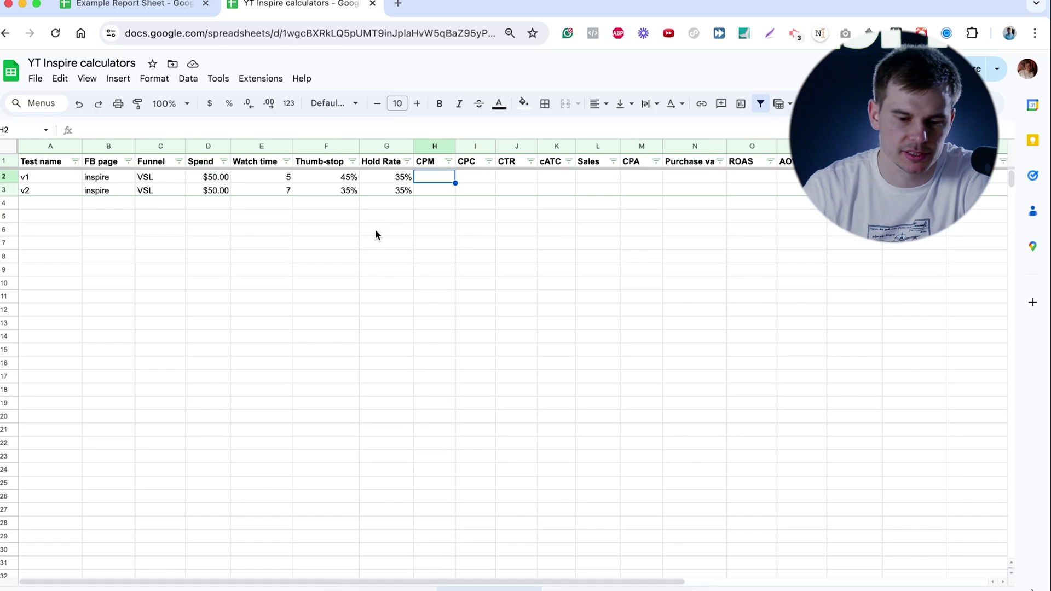
- Enter ROAS 3 for v1 and 2 for v2, then switch to the calculator sheet
click(747, 191)
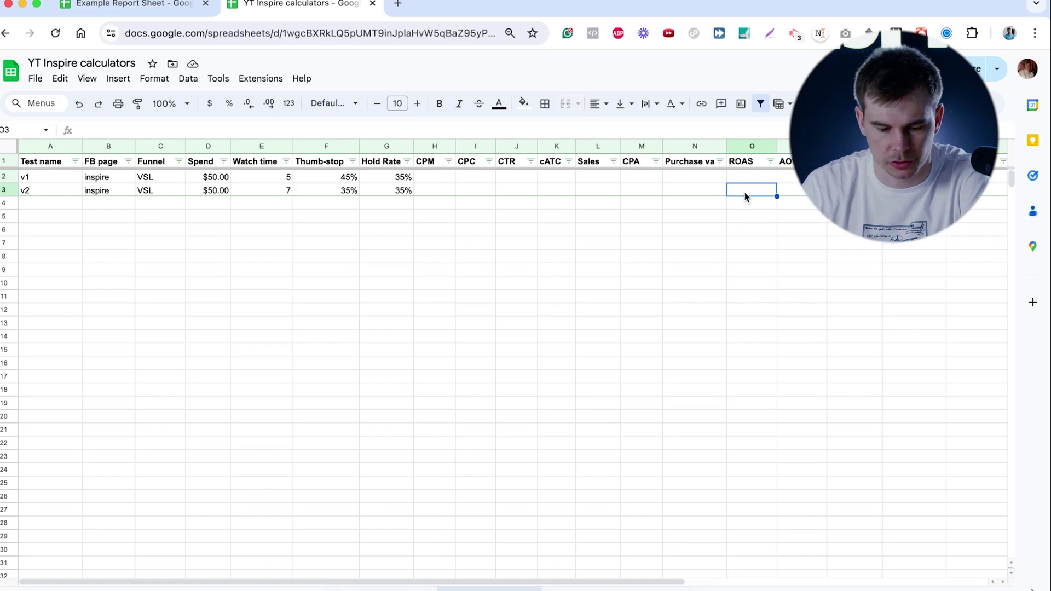
text(2)
click(744, 179)
text(3)
click(742, 229)
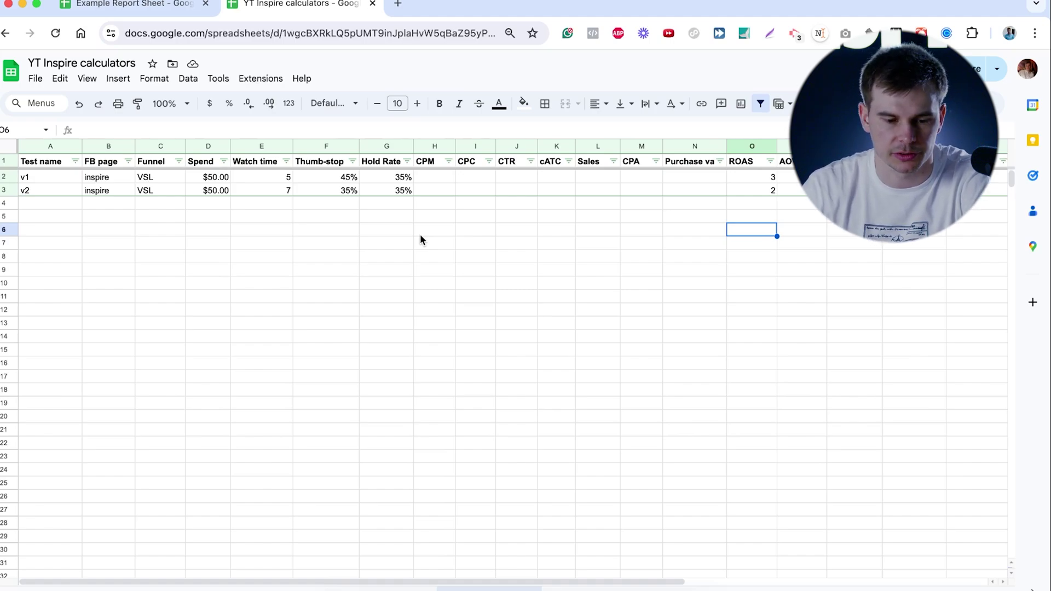
key(alt+Down)
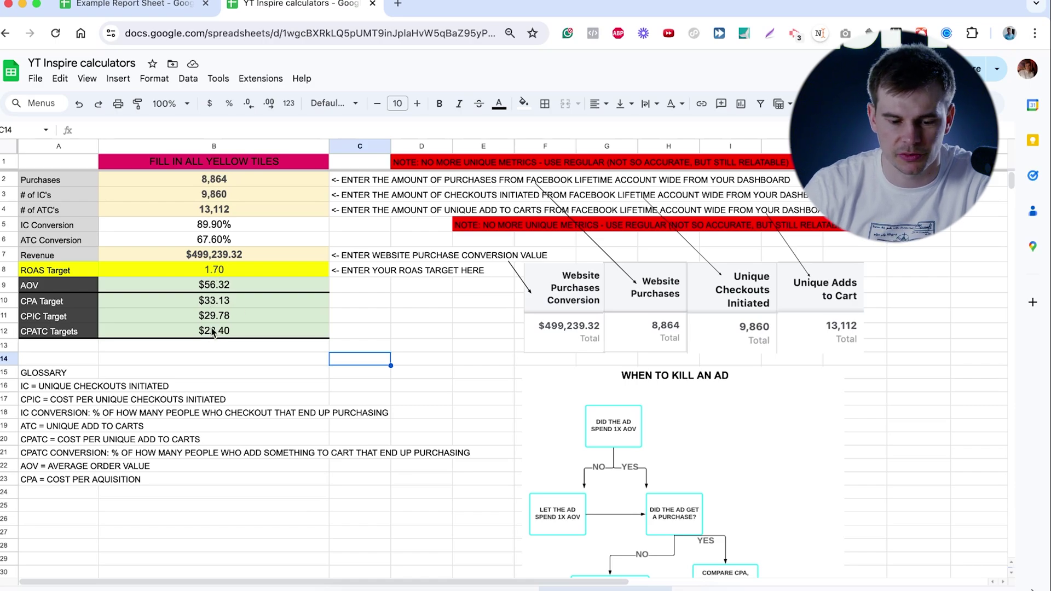
scroll(214, 334, down, 2)
scroll(204, 359, up, 2)
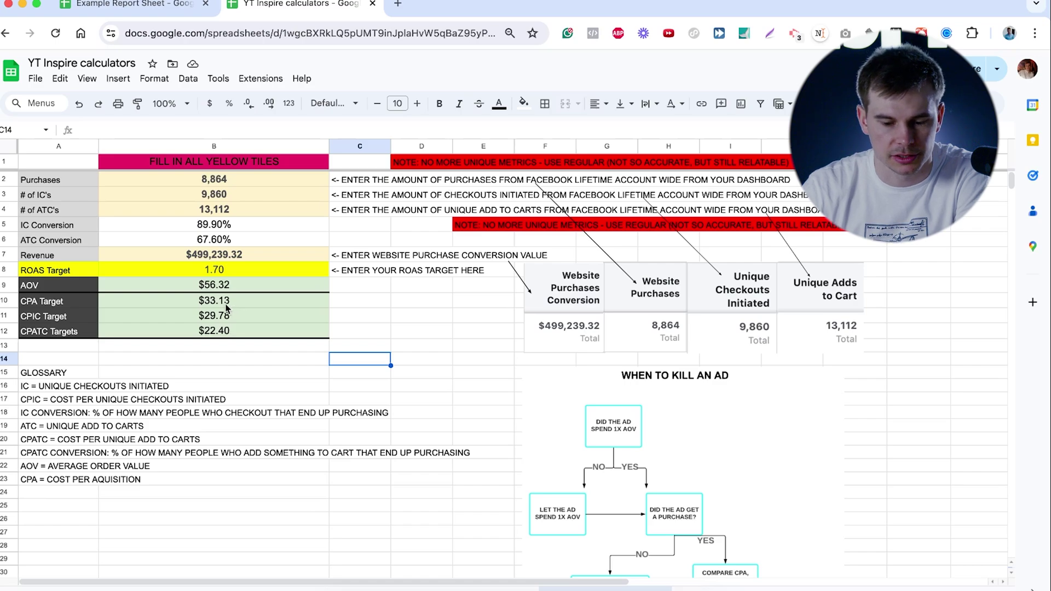
- Scroll up and down through the When To Kill An Ad flowchart on the calculator sheet
scroll(246, 306, down, 5)
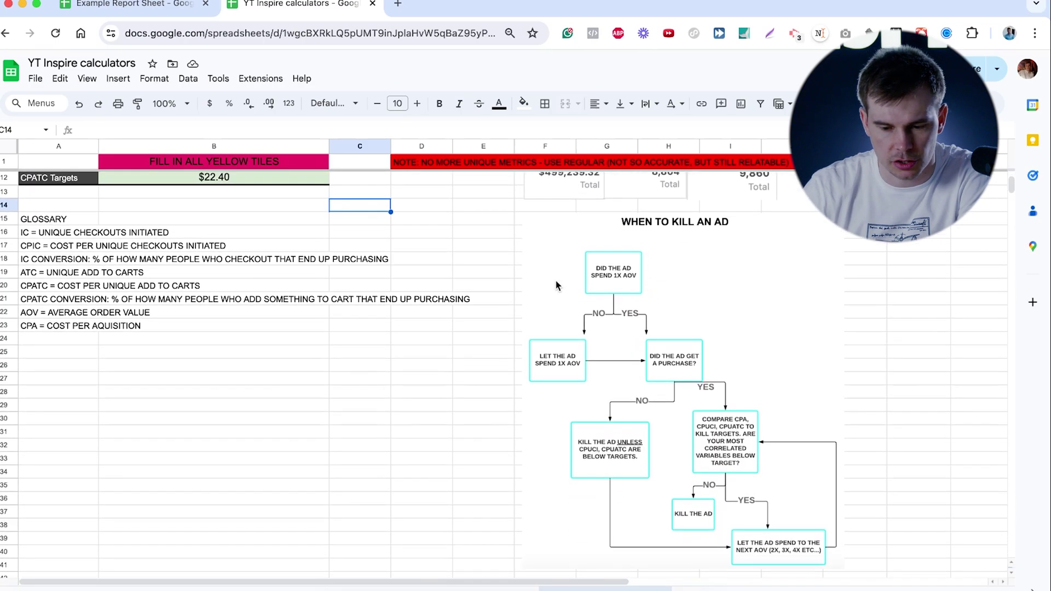
scroll(624, 297, up, 2)
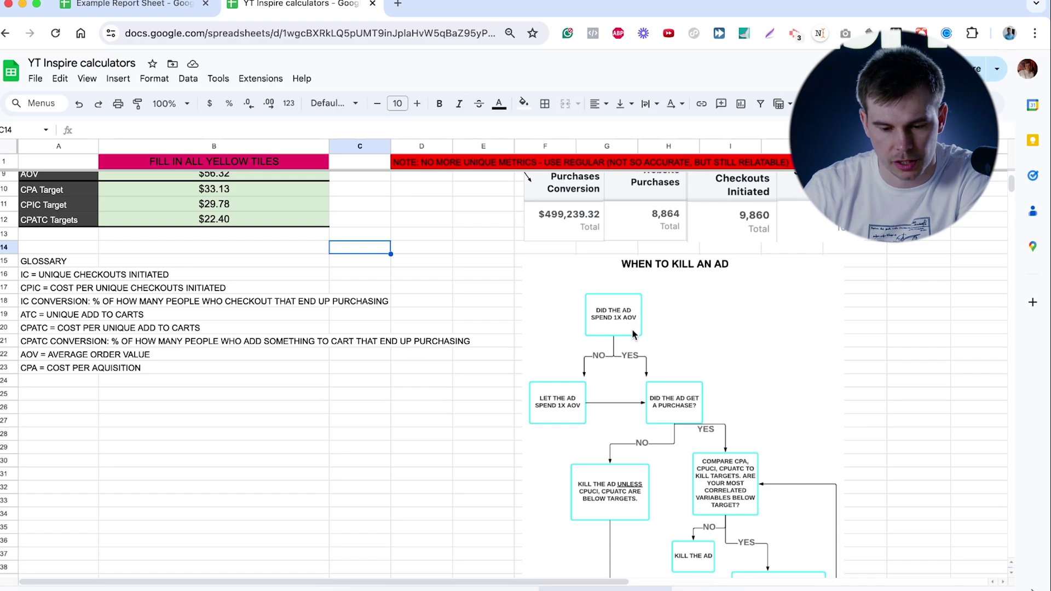
scroll(633, 334, up, 4)
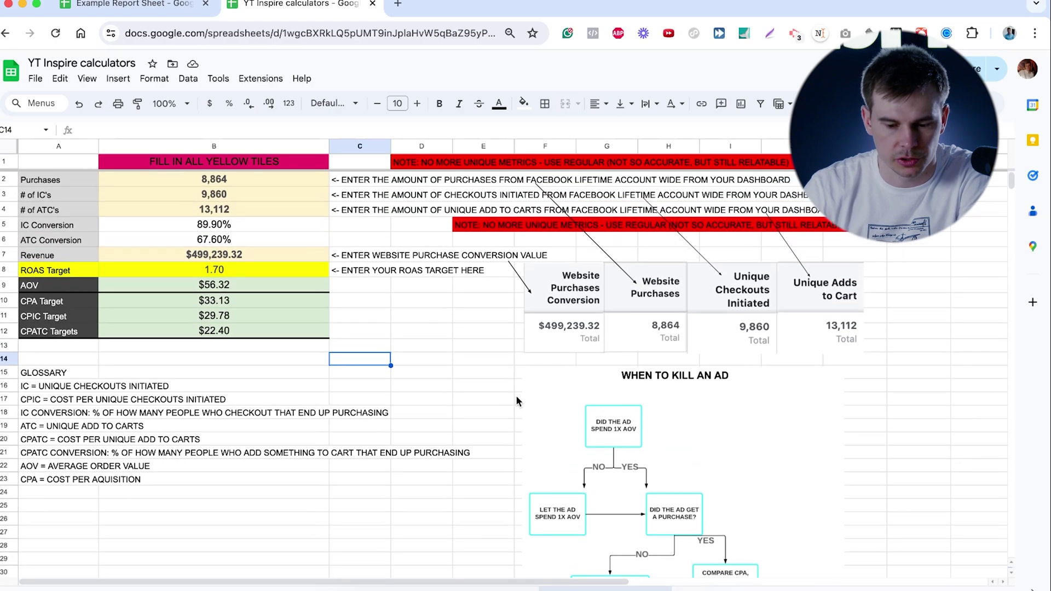
scroll(493, 394, down, 1)
scroll(591, 405, down, 4)
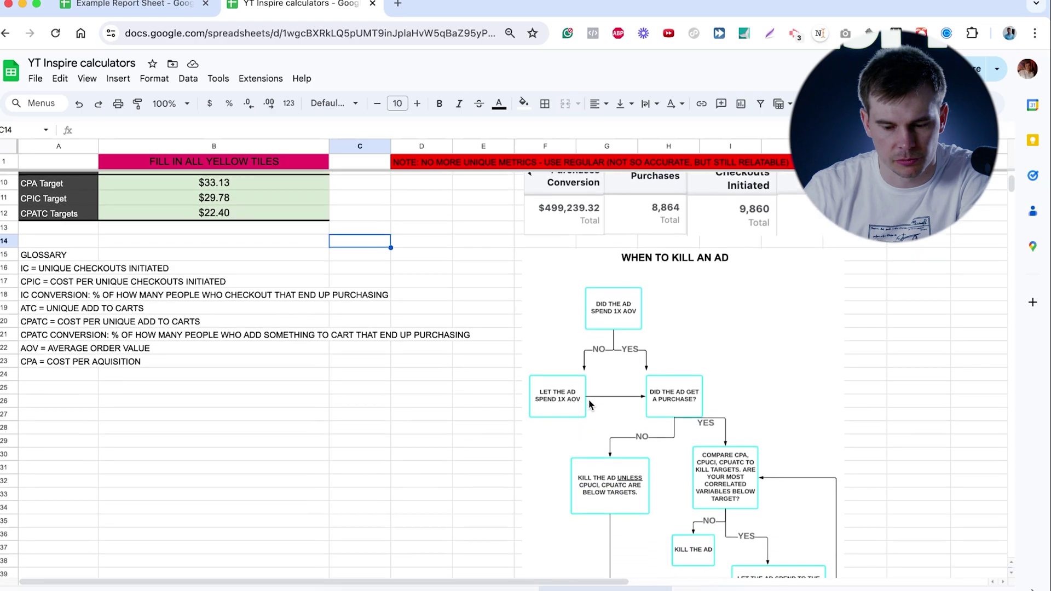
scroll(670, 408, down, 2)
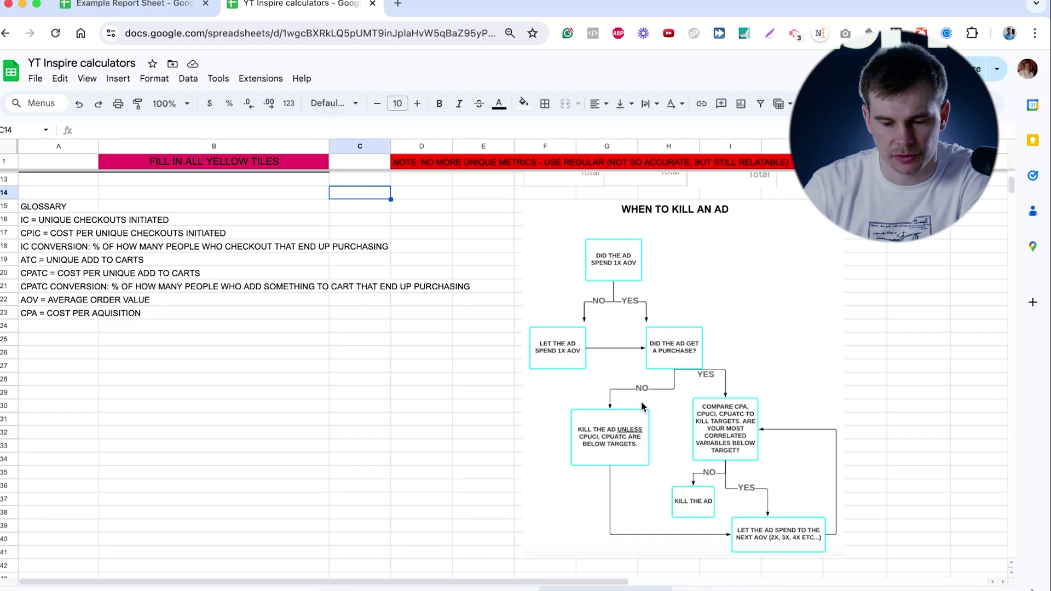
scroll(220, 287, up, 5)
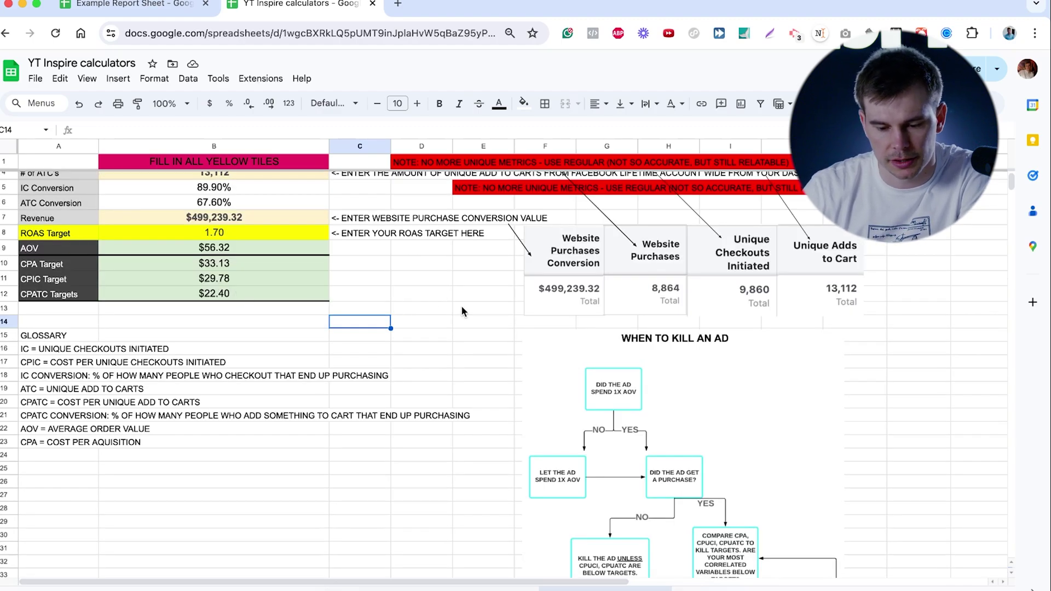
key(alt+Down)
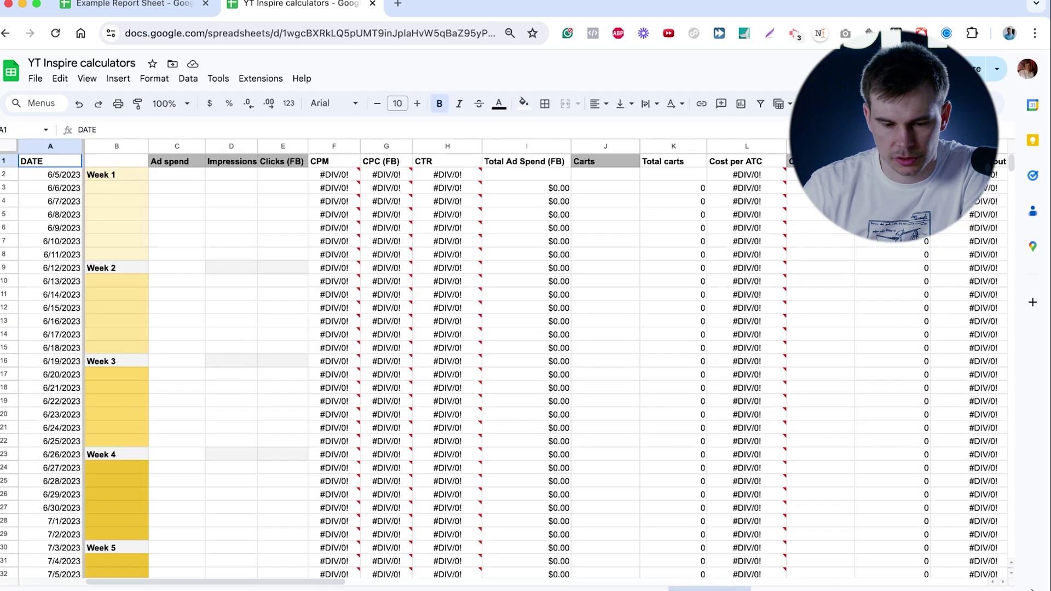
scroll(448, 241, right, 10)
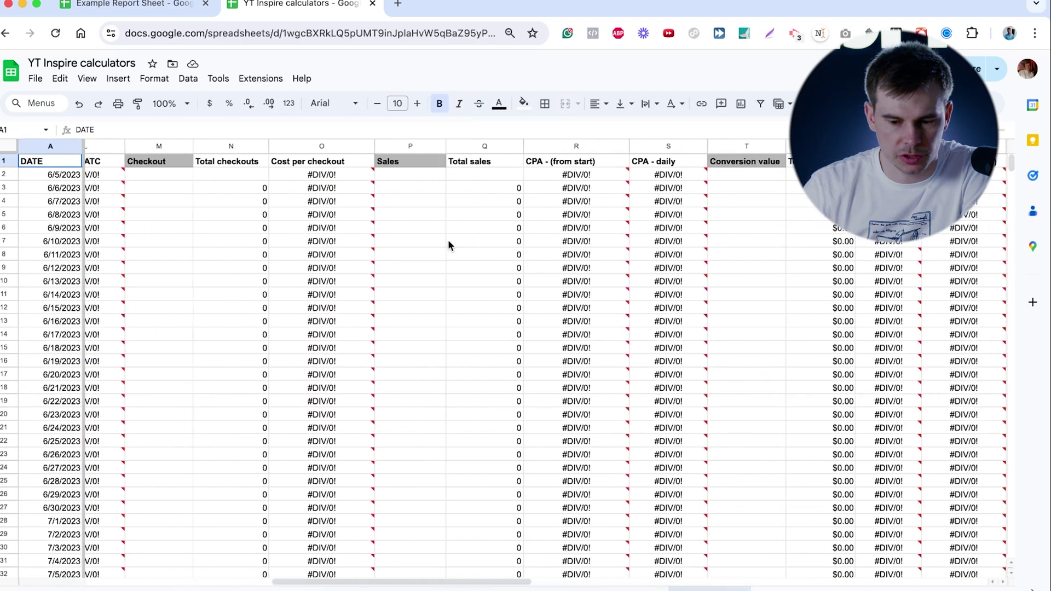
scroll(448, 244, left, 10)
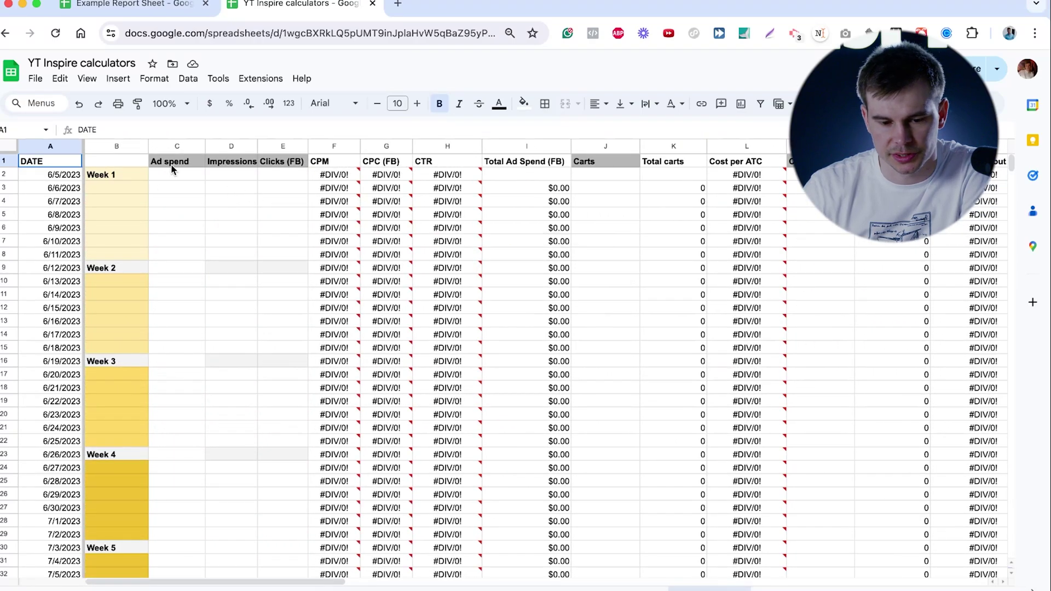
scroll(417, 173, right, 10)
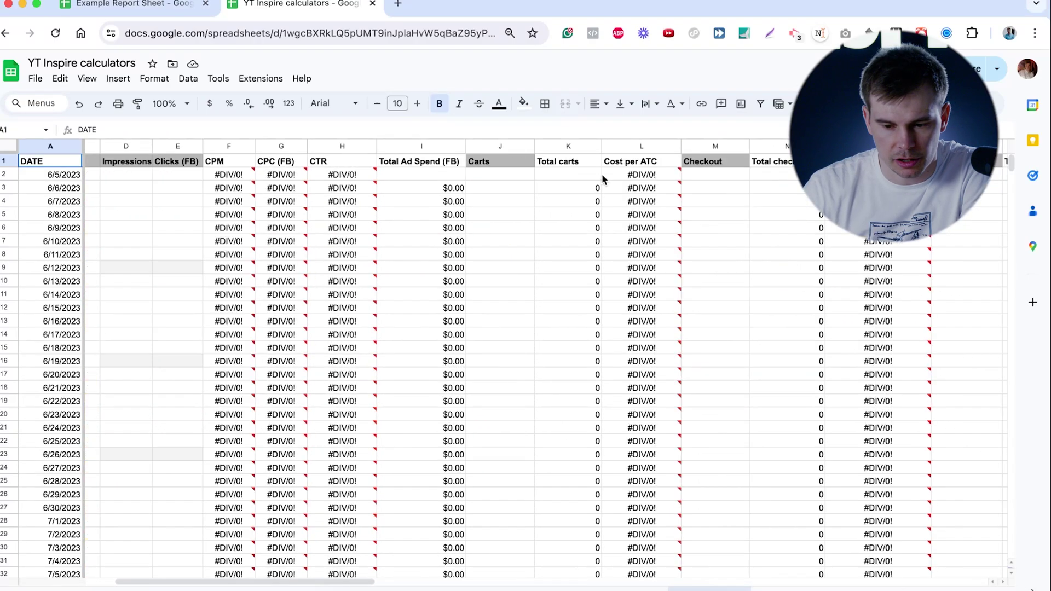
scroll(616, 173, right, 10)
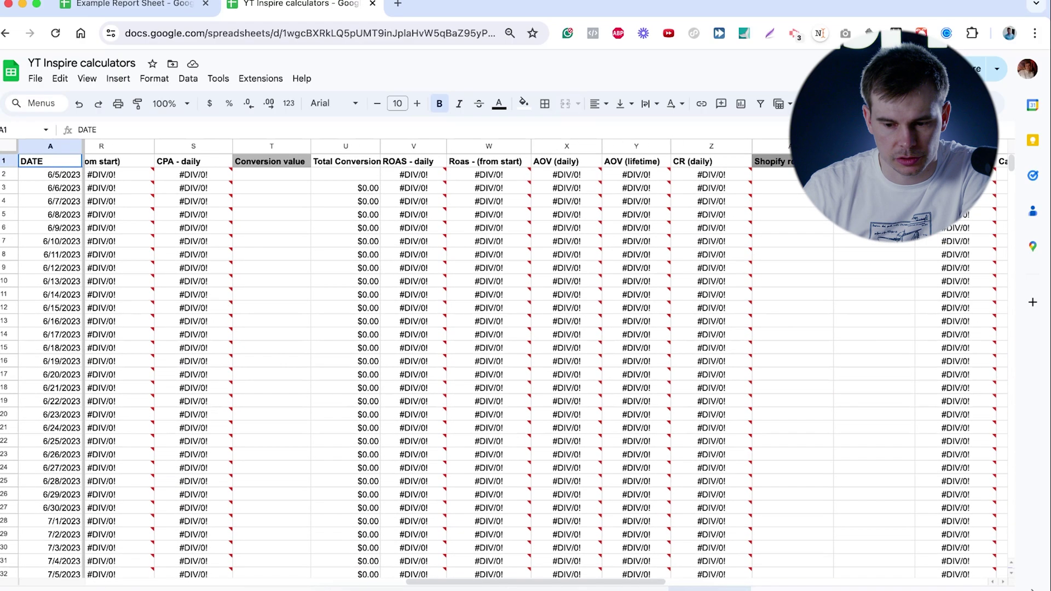
mouse_move(720, 208)
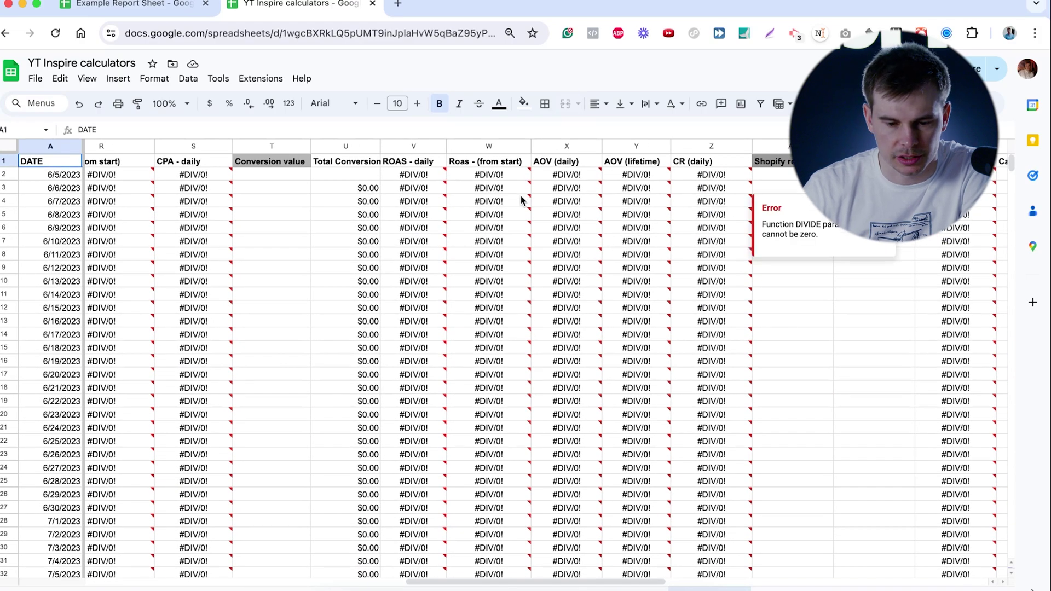
scroll(517, 197, left, 15)
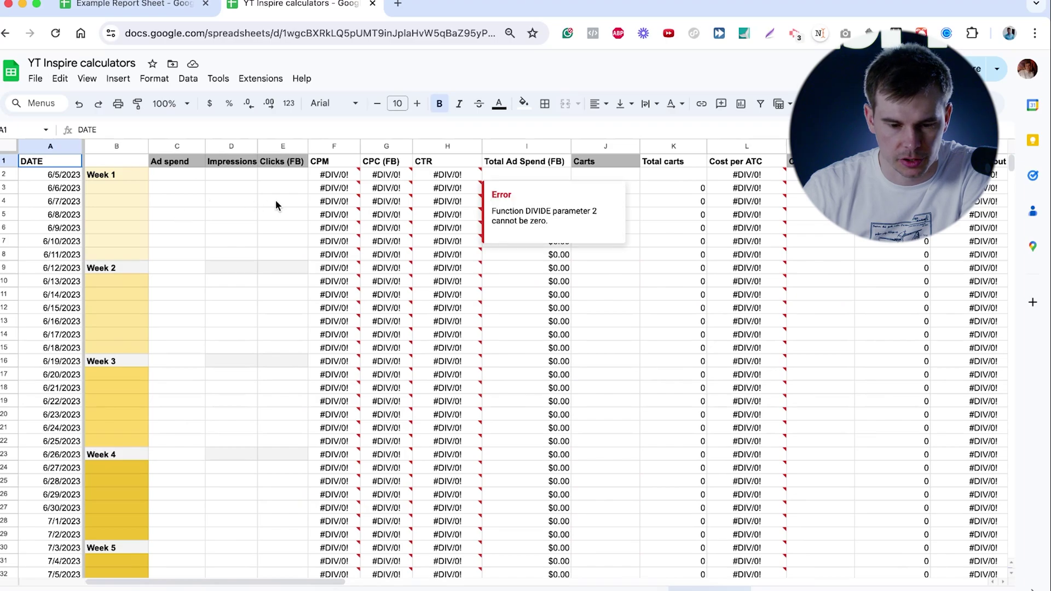
scroll(291, 199, right, 5)
scroll(294, 204, right, 4)
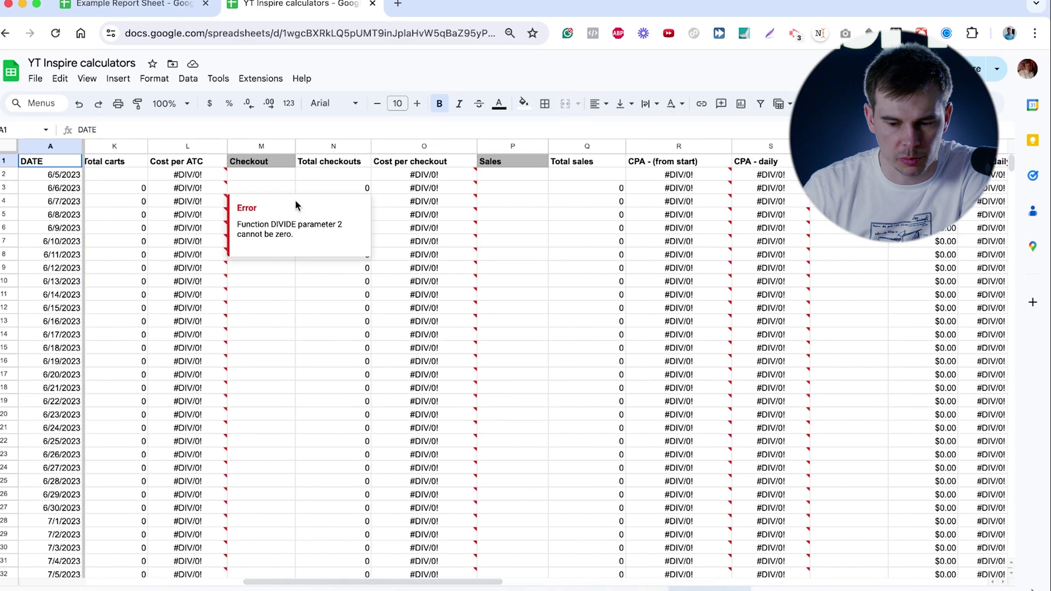
scroll(482, 213, left, 10)
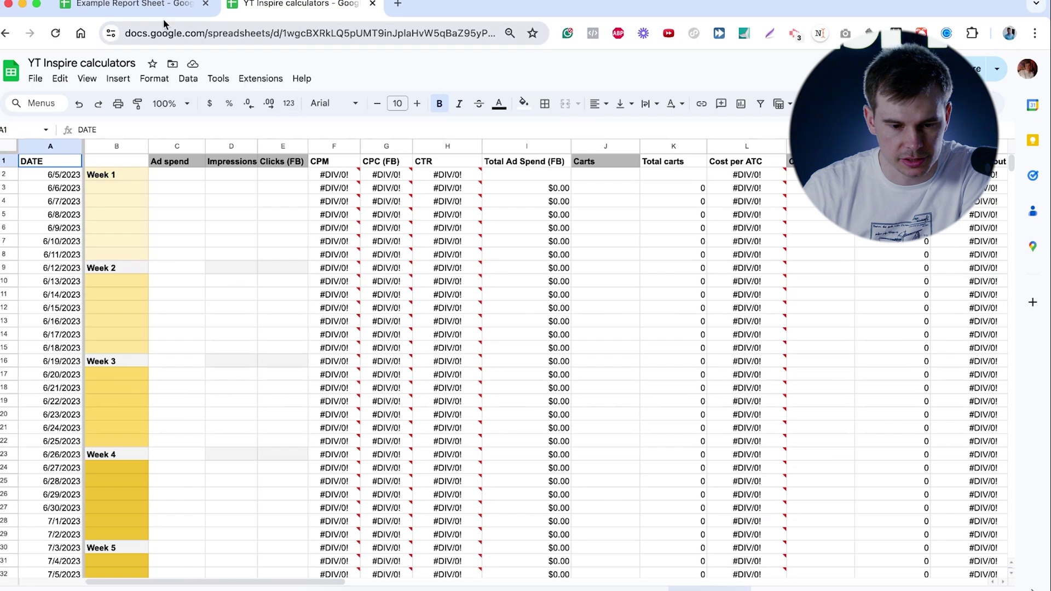
click(134, 4)
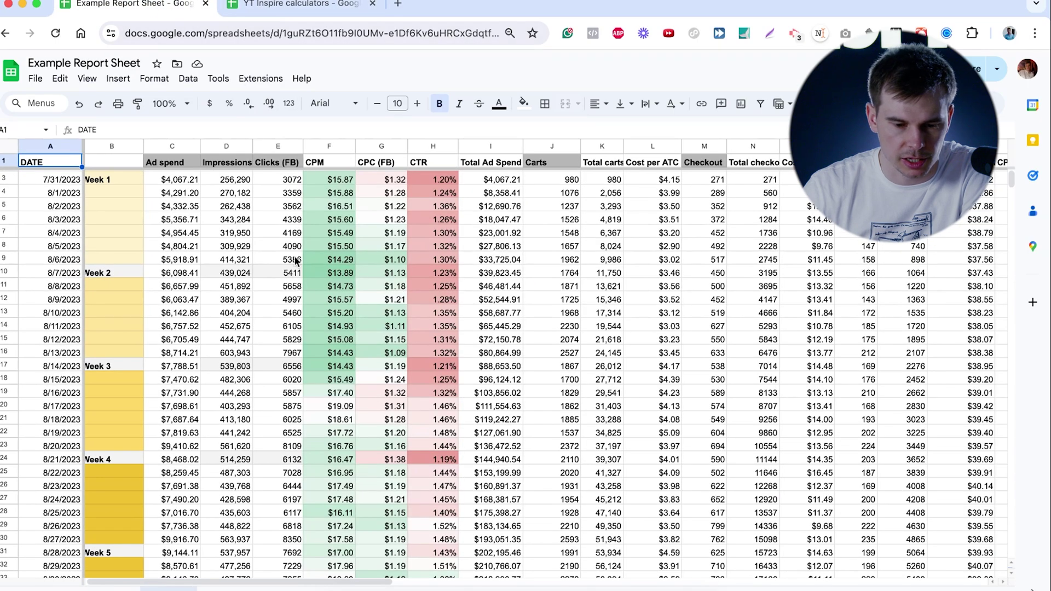
scroll(226, 213, up, 1)
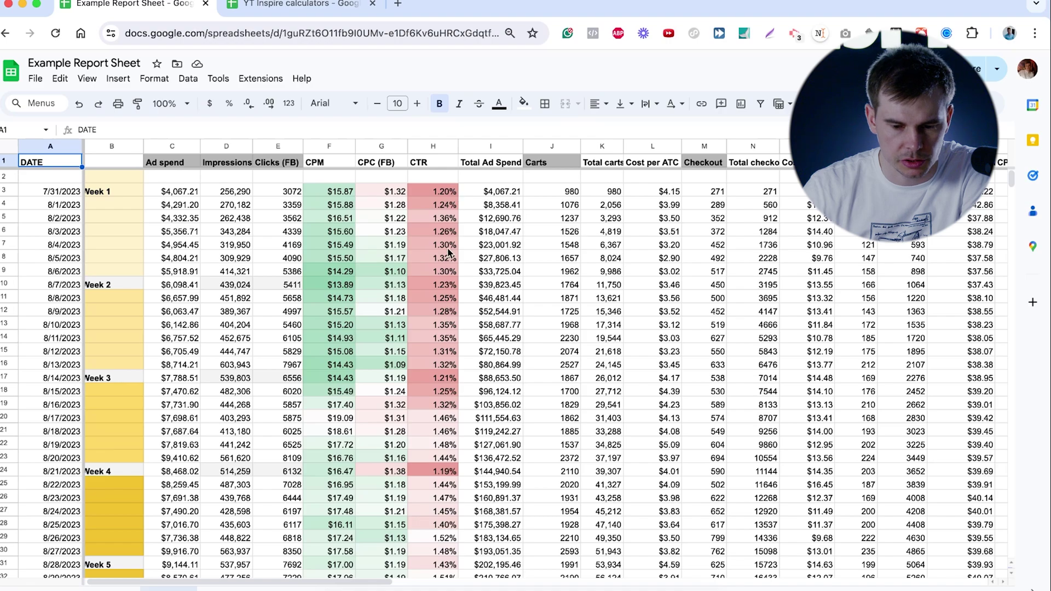
scroll(448, 248, right, 15)
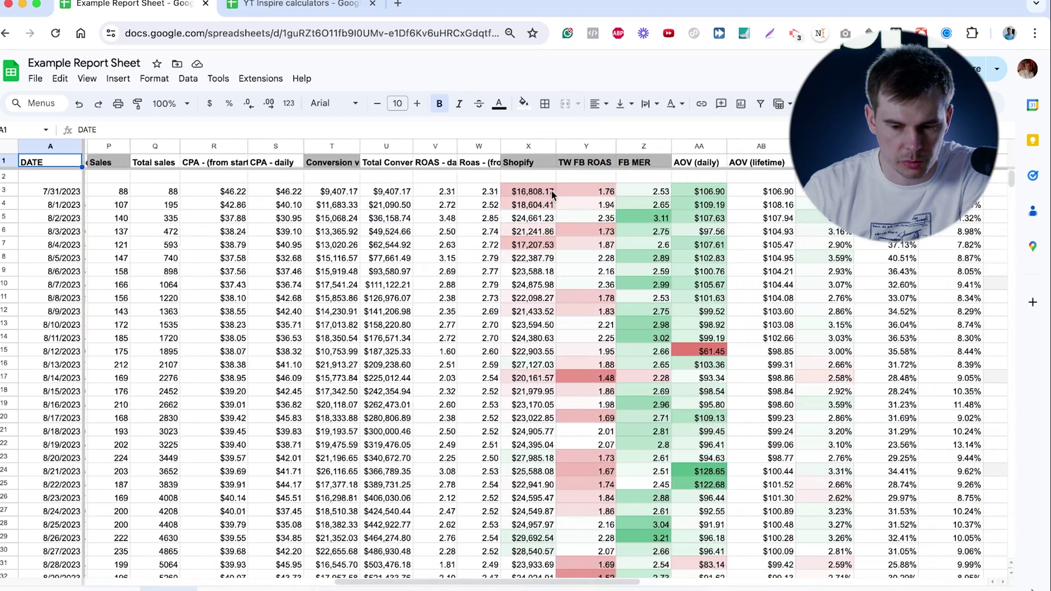
scroll(551, 191, right, 1)
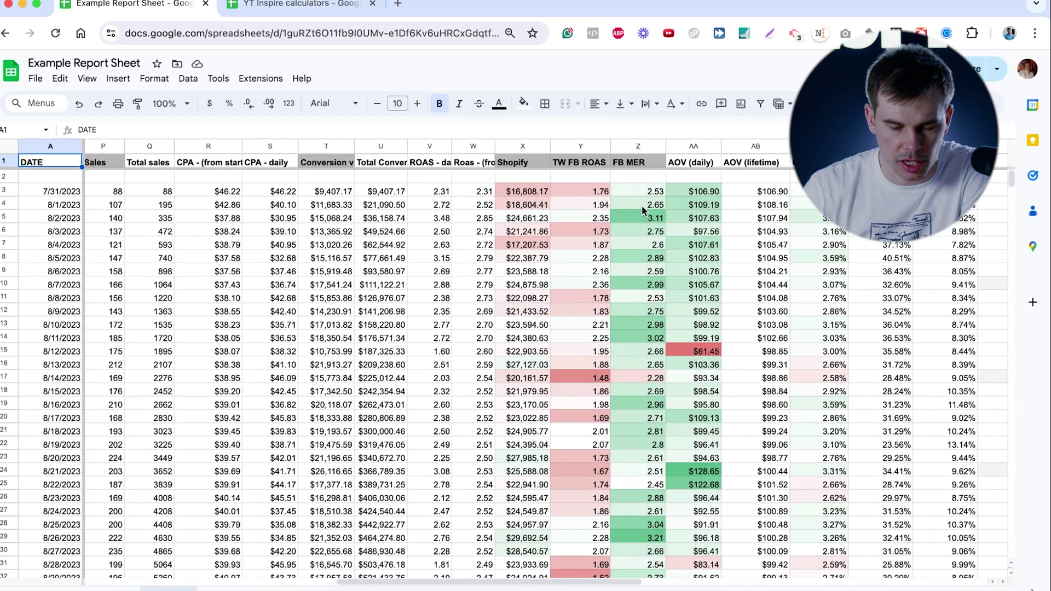
scroll(692, 272, down, 15)
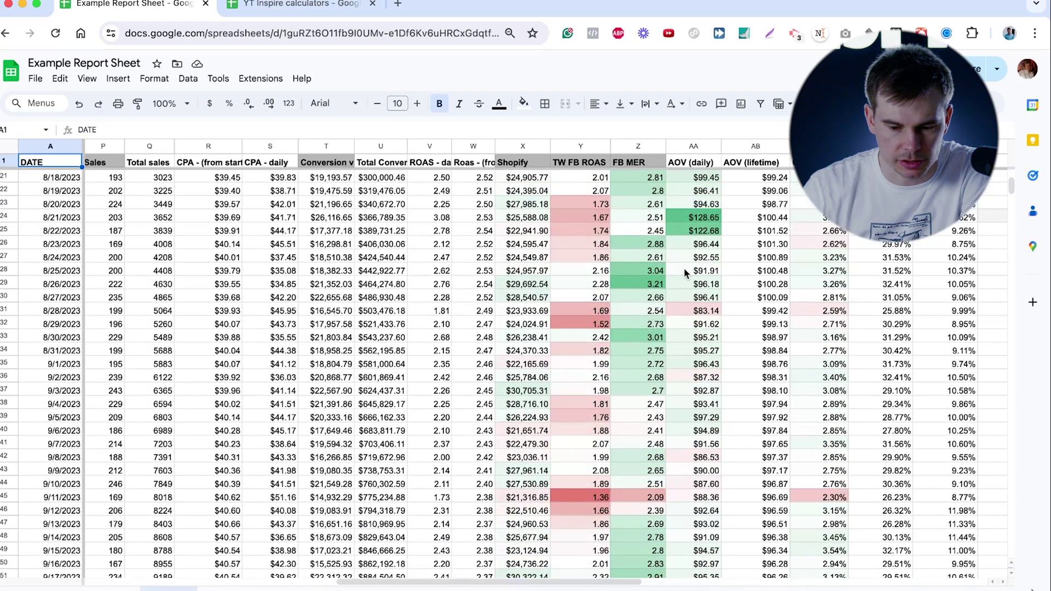
scroll(576, 262, up, 3)
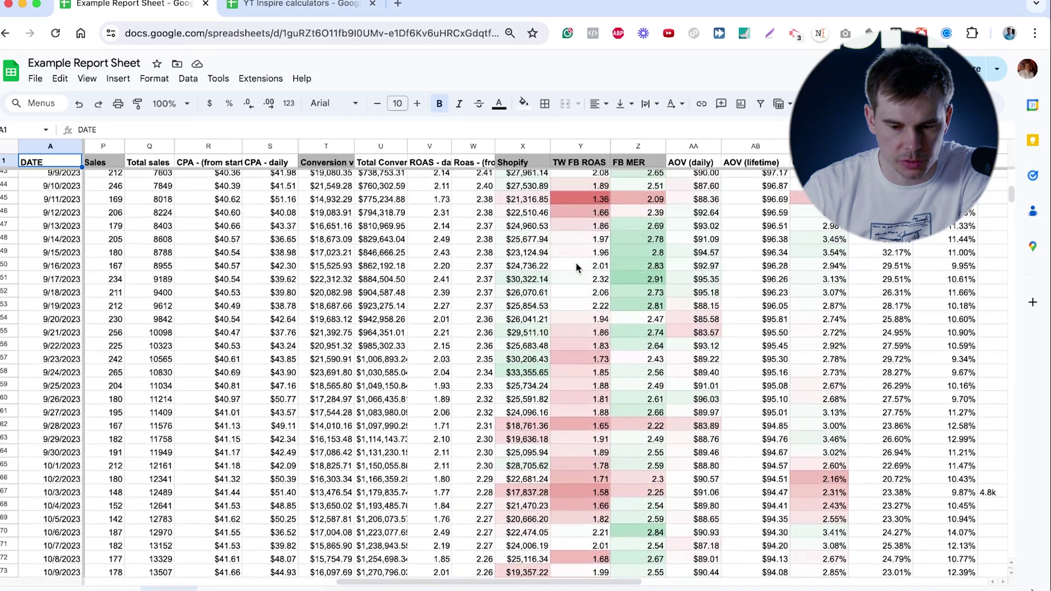
scroll(579, 254, left, 10)
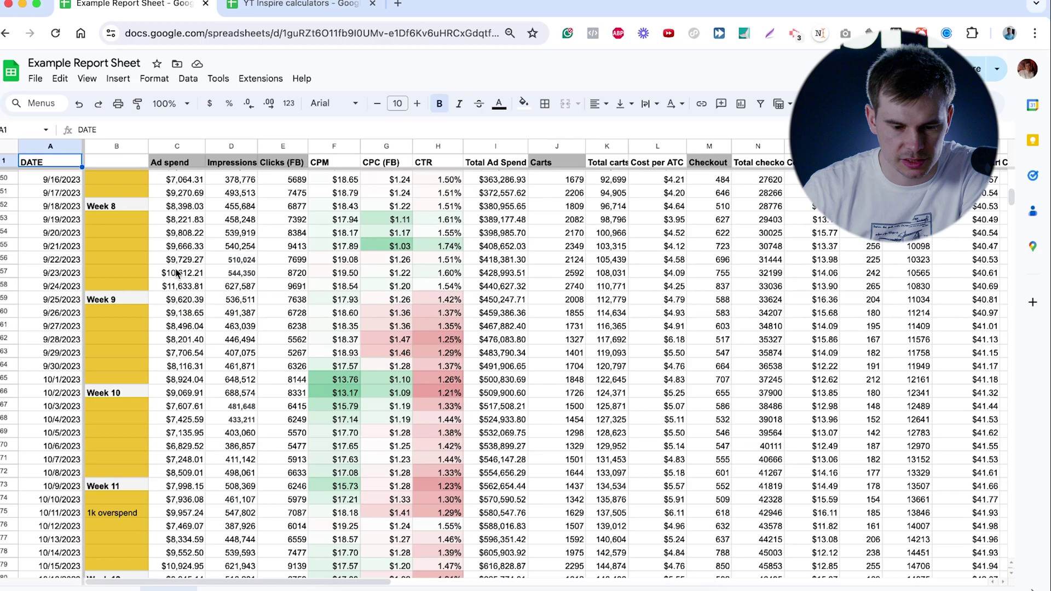
scroll(175, 224, up, 10)
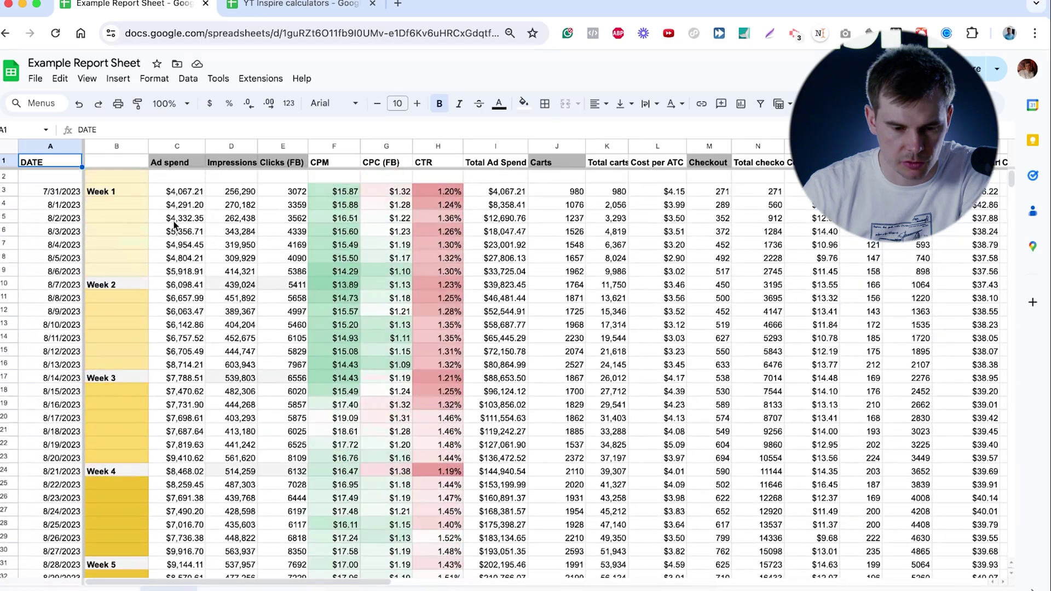
scroll(184, 263, down, 20)
scroll(192, 303, up, 4)
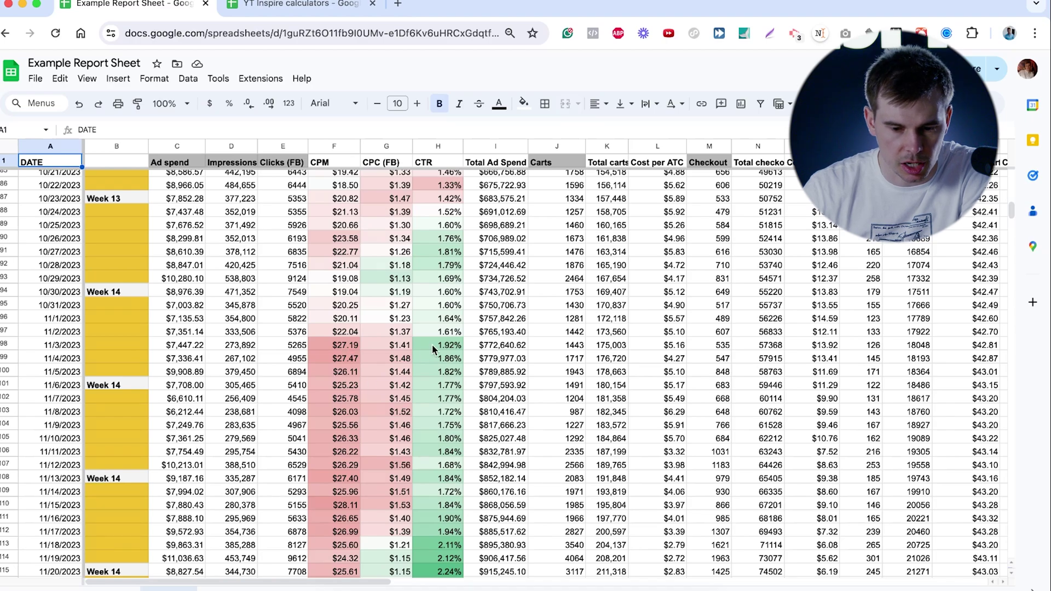
scroll(448, 350, right, 10)
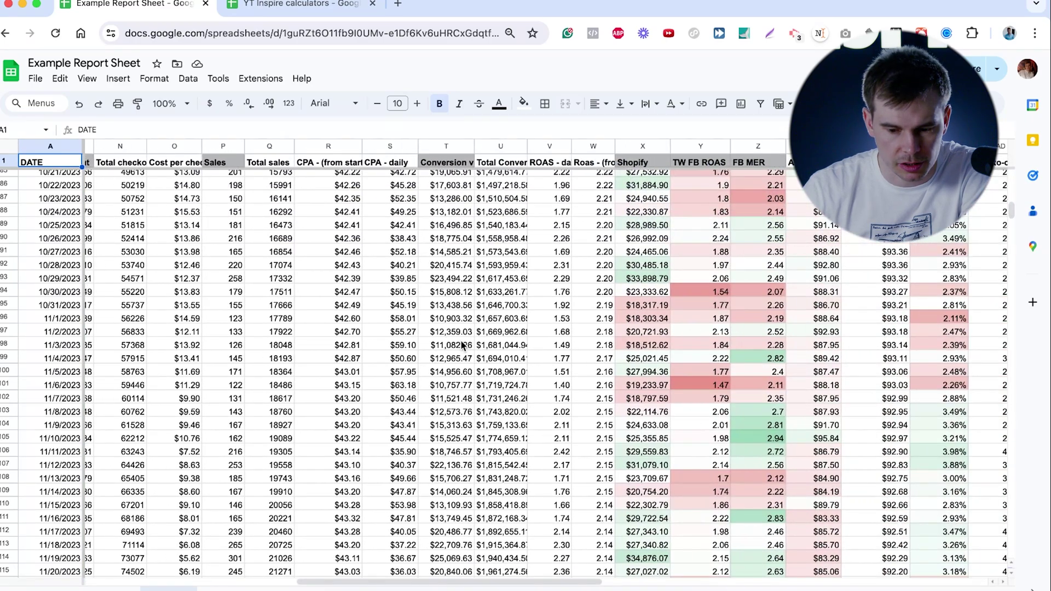
scroll(463, 340, down, 5)
scroll(492, 285, up, 5)
scroll(531, 237, down, 1)
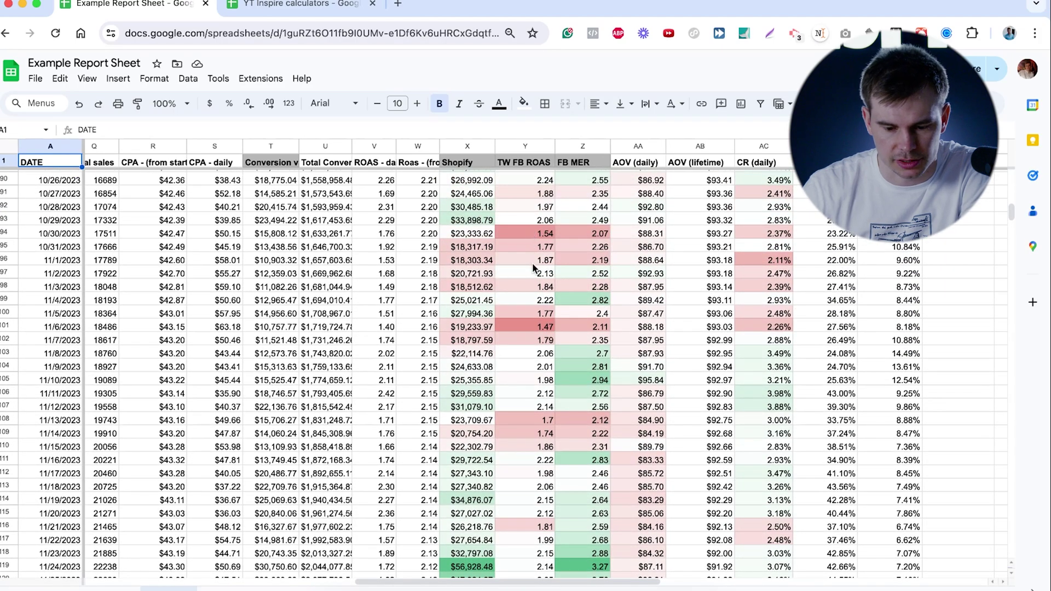
scroll(462, 428, down, 4)
scroll(460, 428, left, 12)
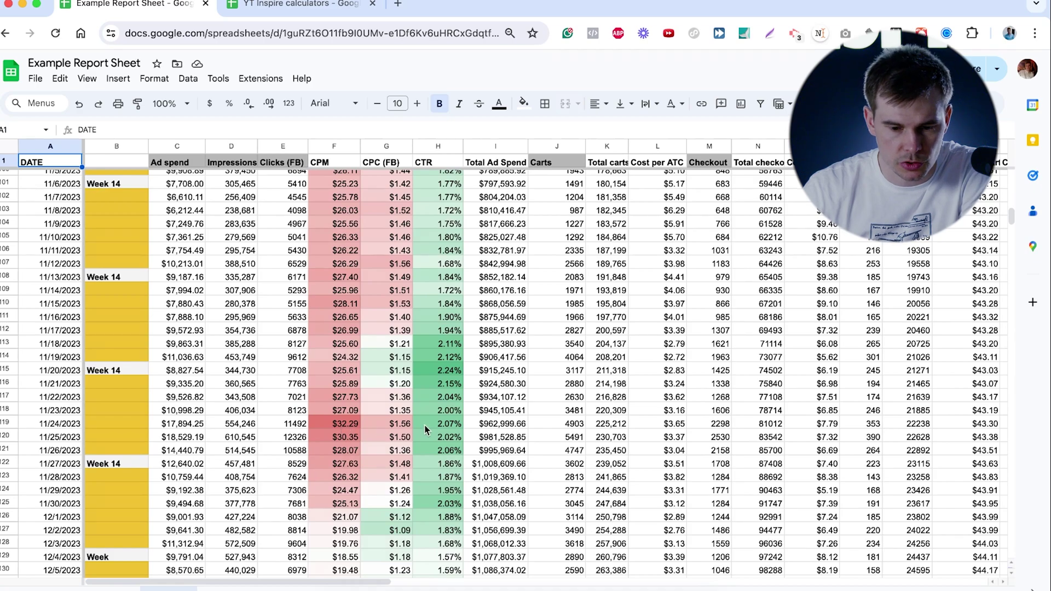
scroll(442, 427, right, 1)
scroll(442, 427, right, 14)
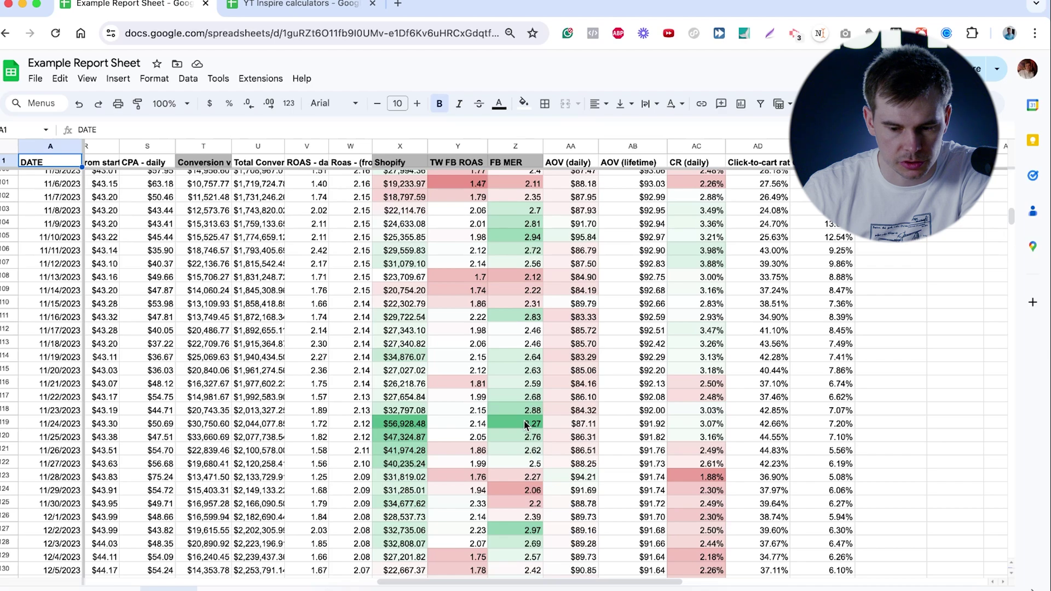
drag(714, 411, 714, 431)
click(711, 424)
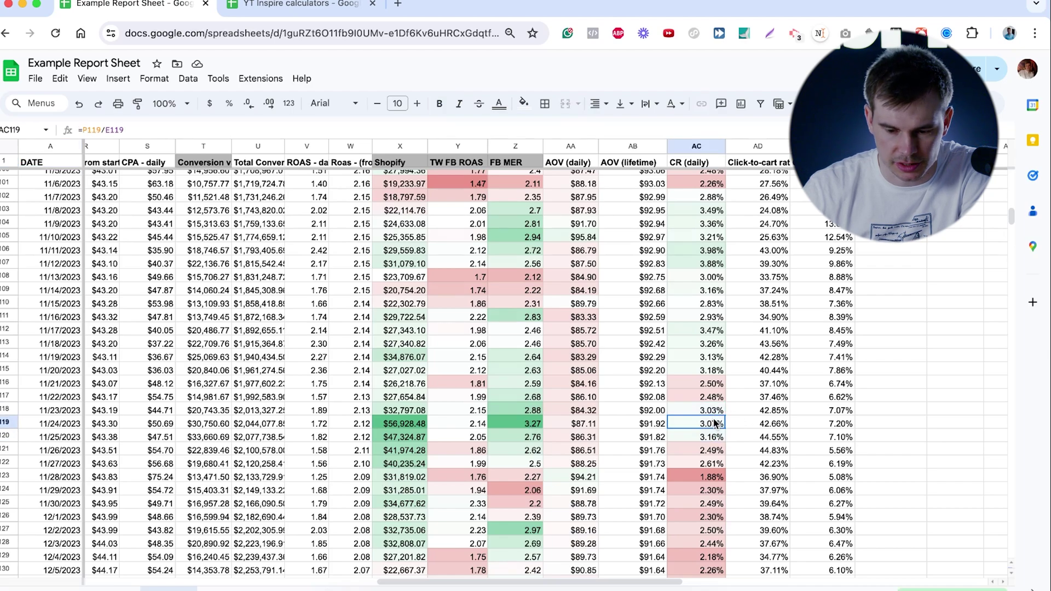
scroll(657, 399, left, 15)
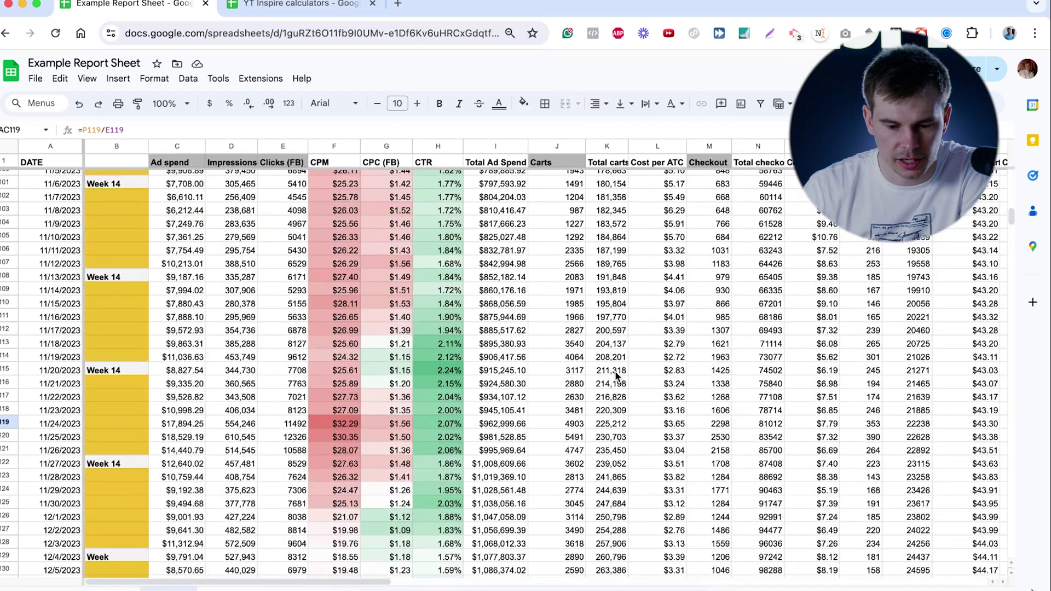
scroll(617, 375, up, 1)
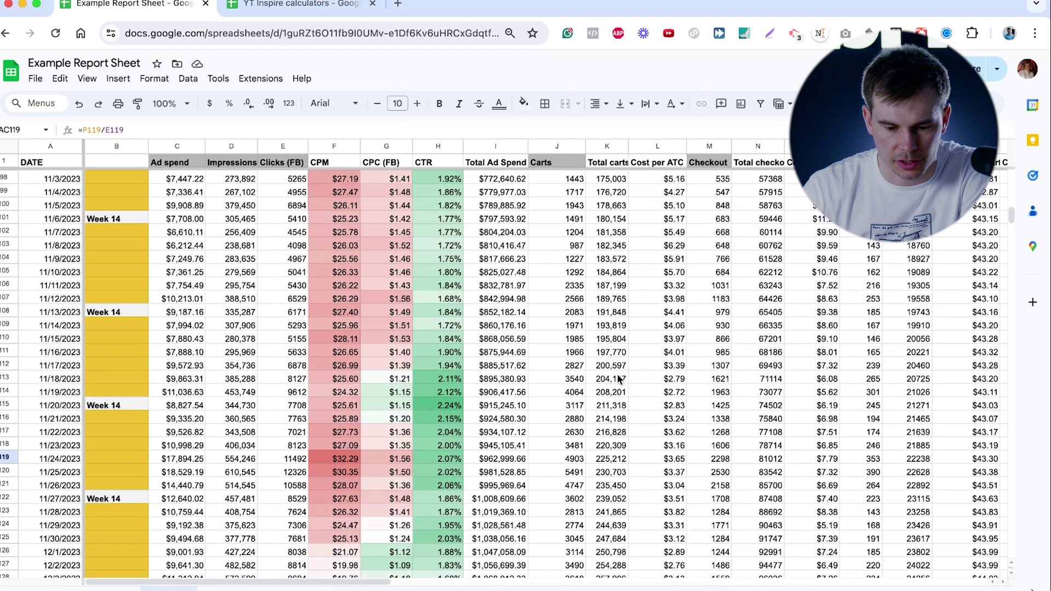
scroll(534, 380, up, 10)
scroll(389, 284, right, 2)
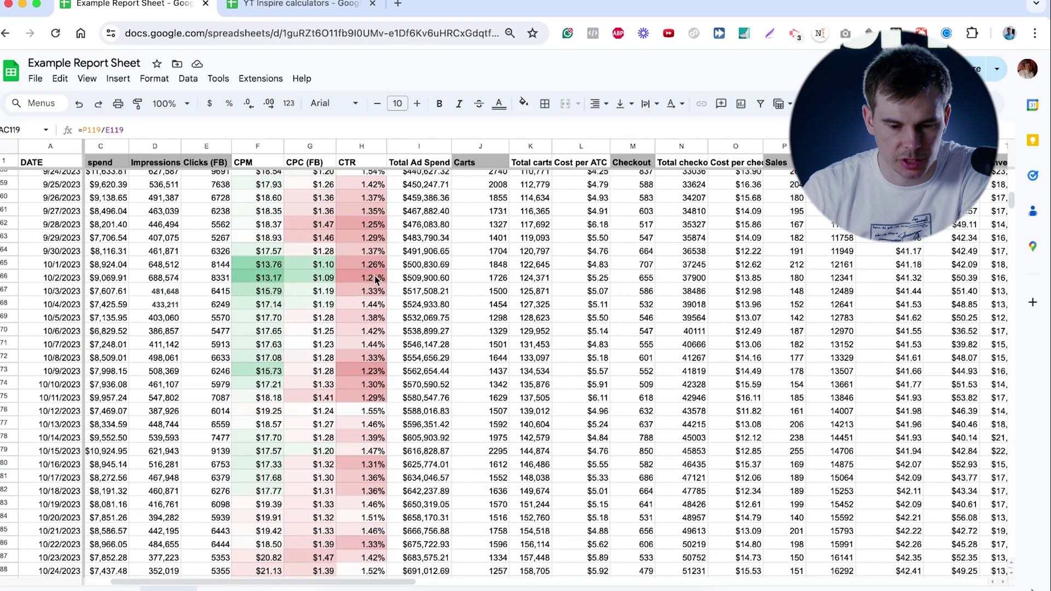
scroll(377, 278, left, 2)
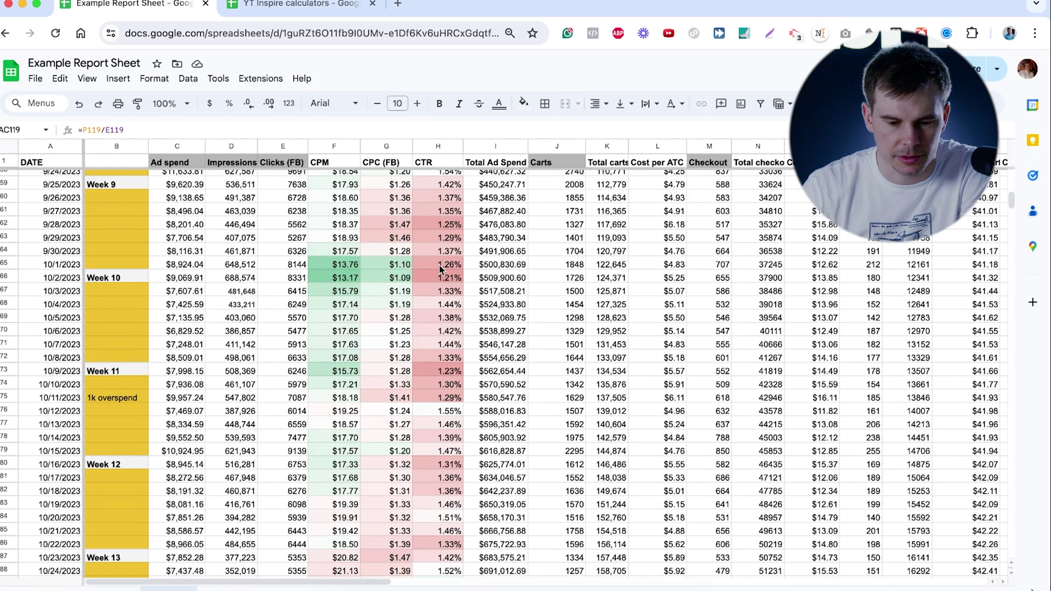
scroll(443, 269, right, 10)
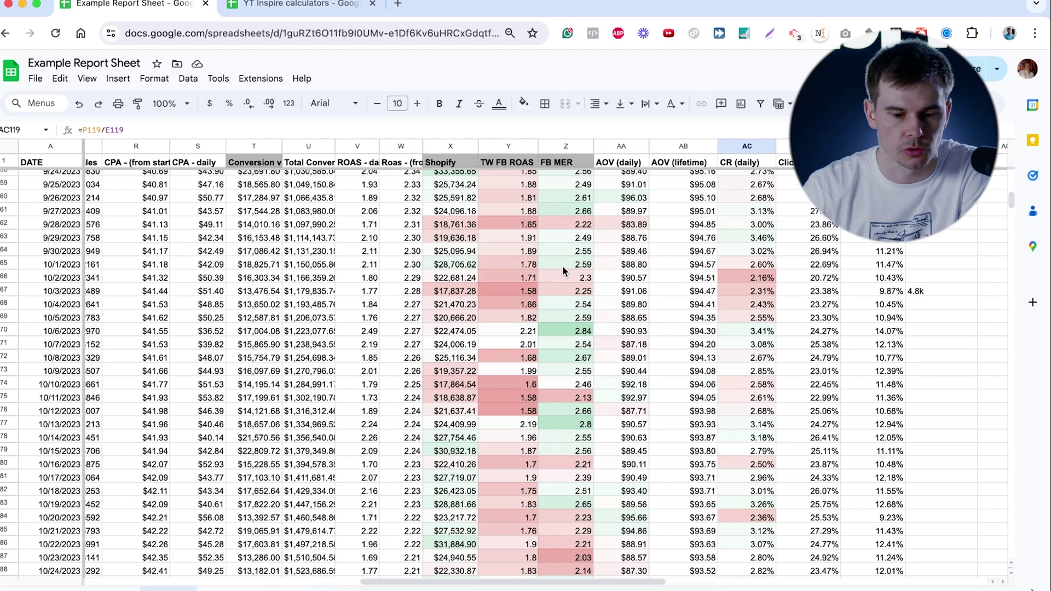
- Open the YT Inspire weekly report template, then the Example Report Sheet's filled weekly summary
key(ctrl+Tab)
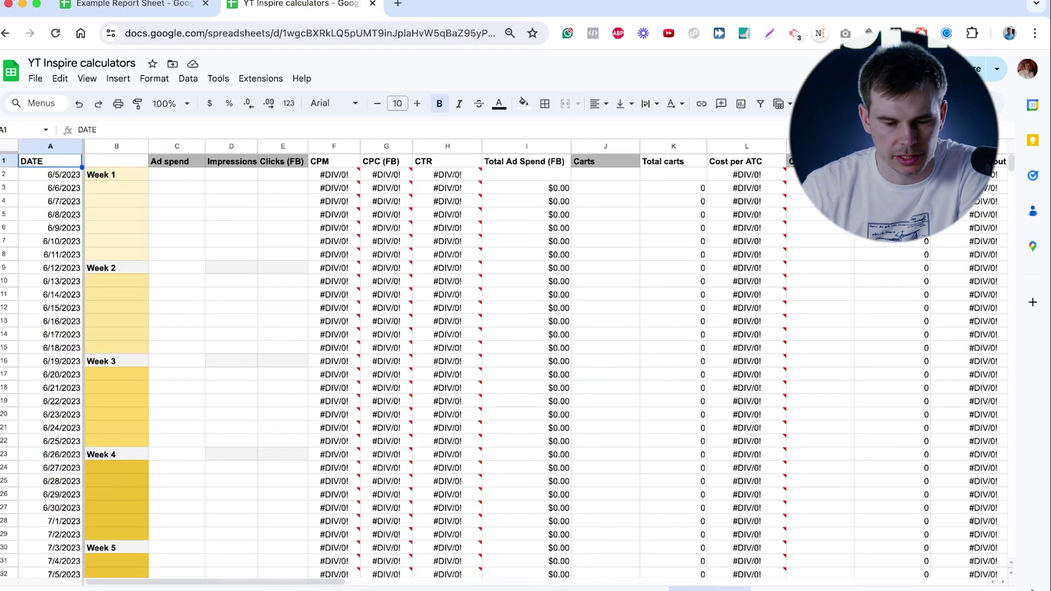
key(alt+Down)
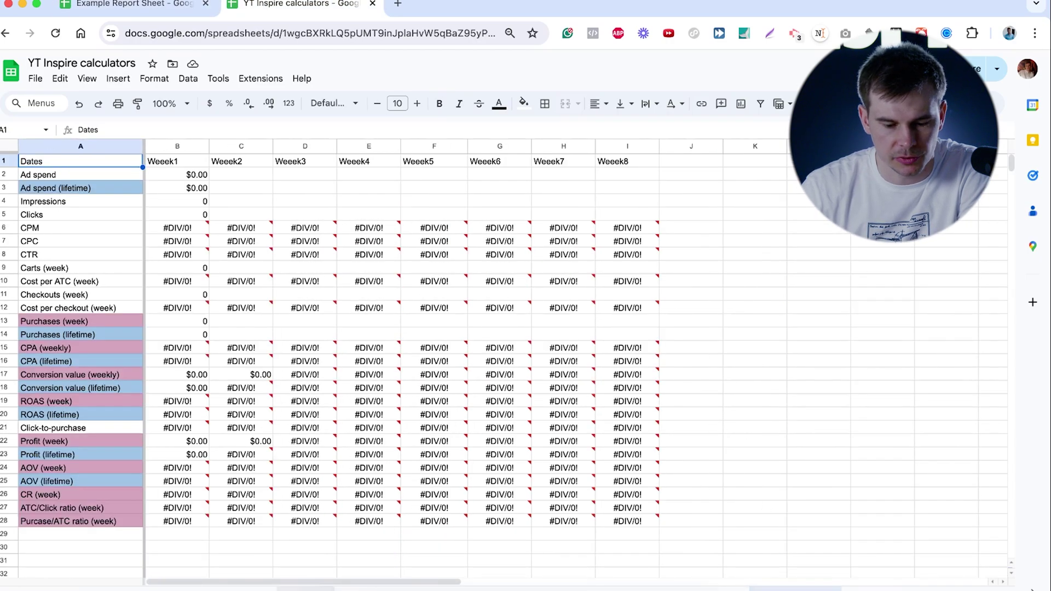
key(ctrl+shift+Tab)
key(alt+Up)
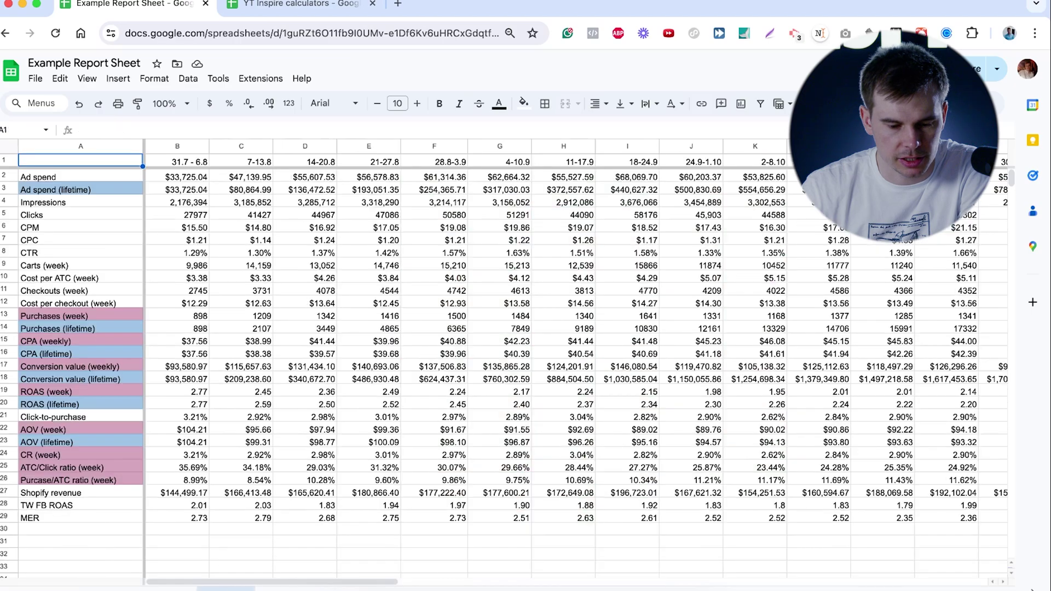
- Scroll across the filled weekly summary for comparison, then return to the YT Inspire calculators workbook
scroll(243, 257, right, 10)
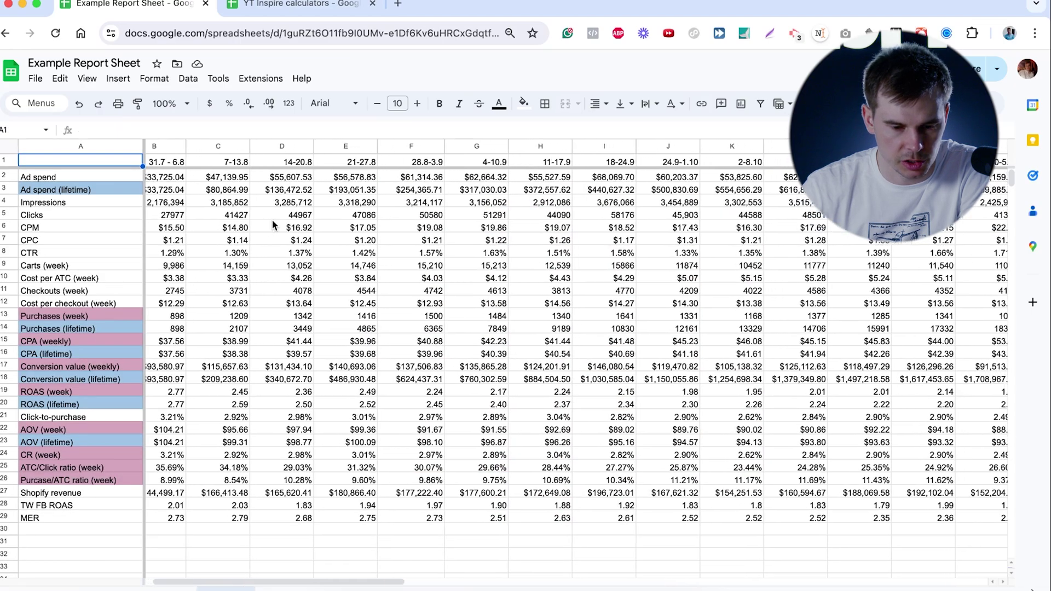
scroll(250, 200, right, 5)
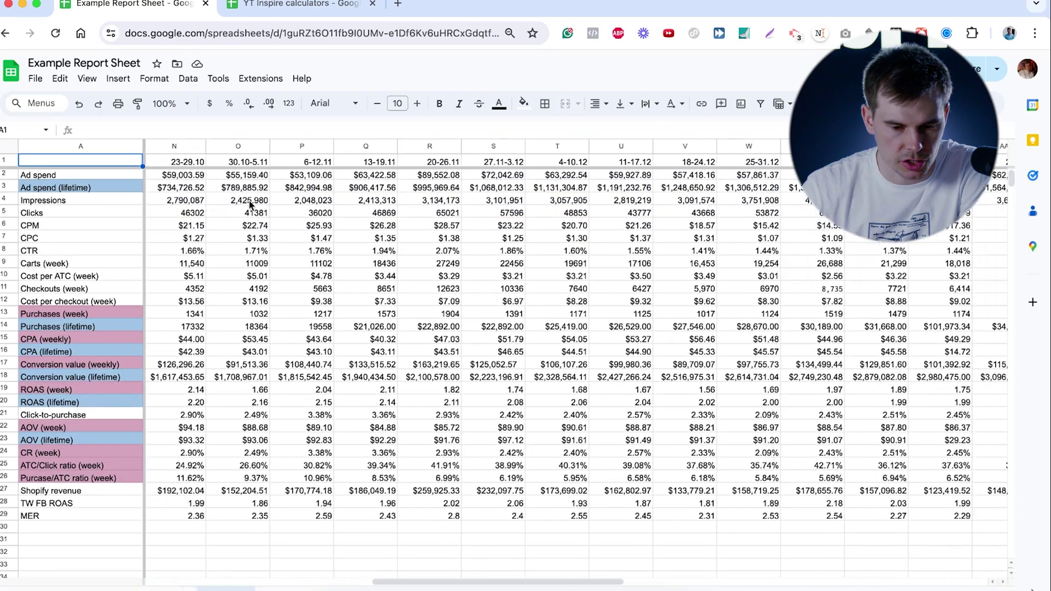
scroll(258, 219, left, 15)
scroll(263, 239, left, 3)
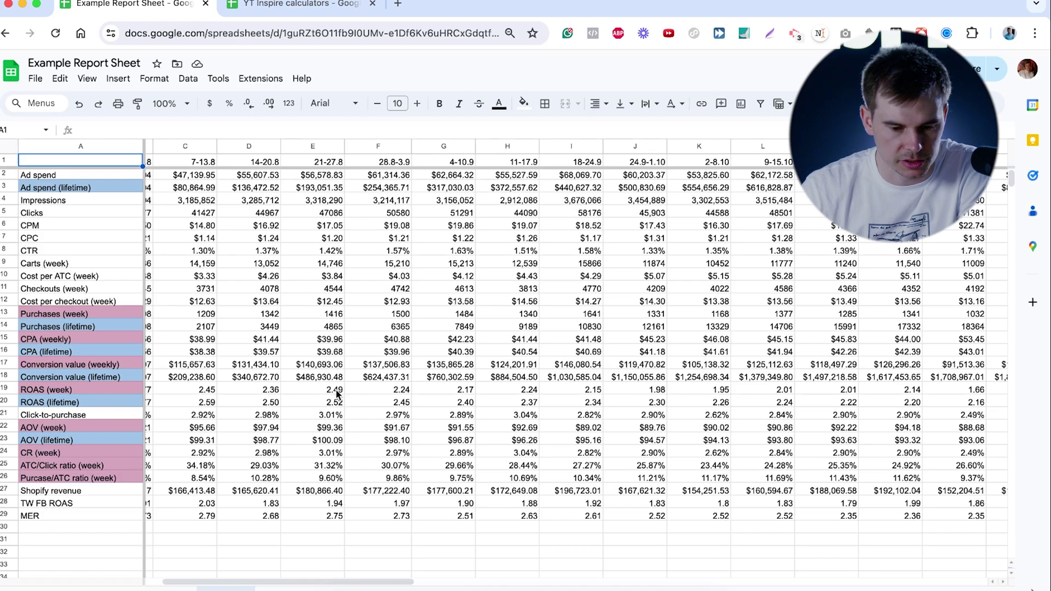
scroll(337, 397, down, 1)
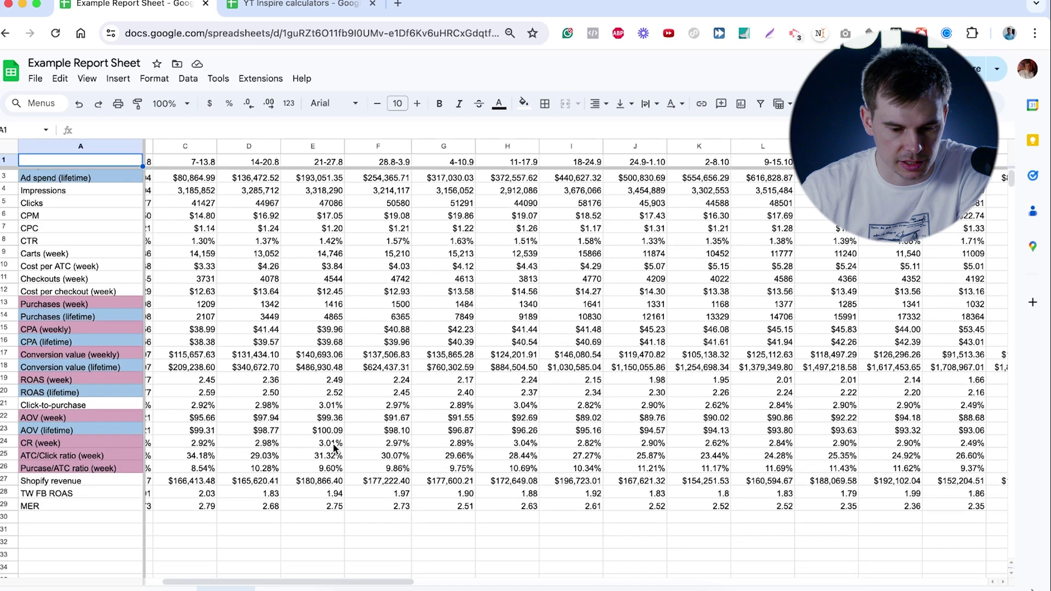
scroll(335, 447, up, 1)
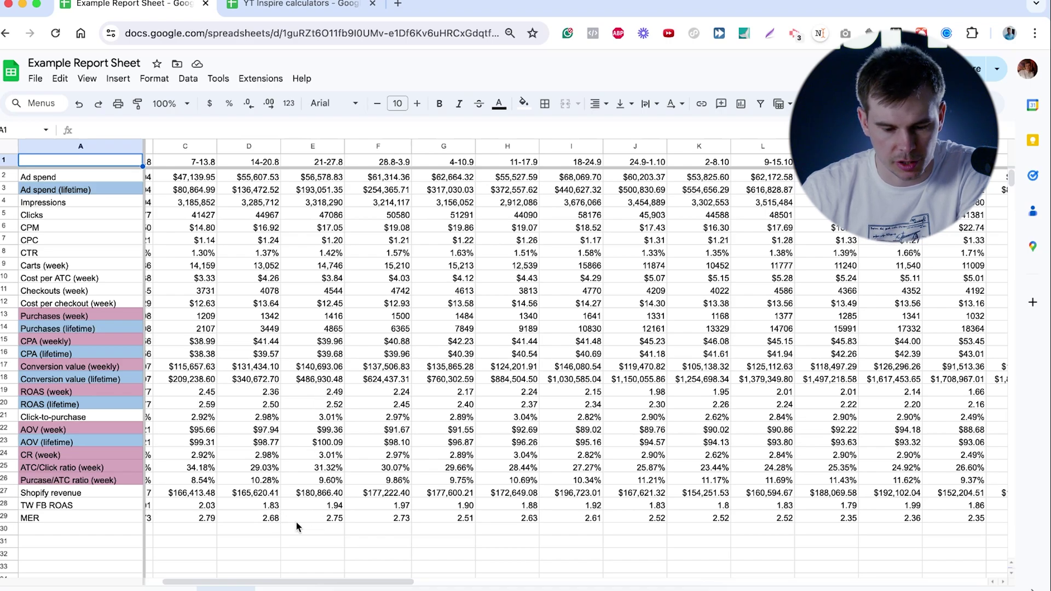
scroll(360, 514, left, 2)
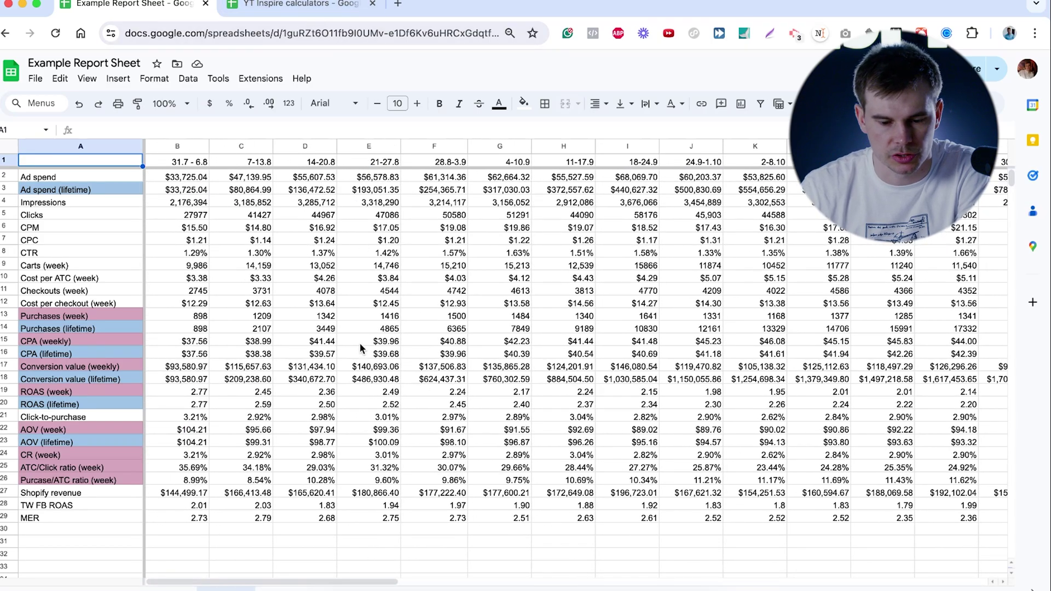
key(ctrl+Tab)
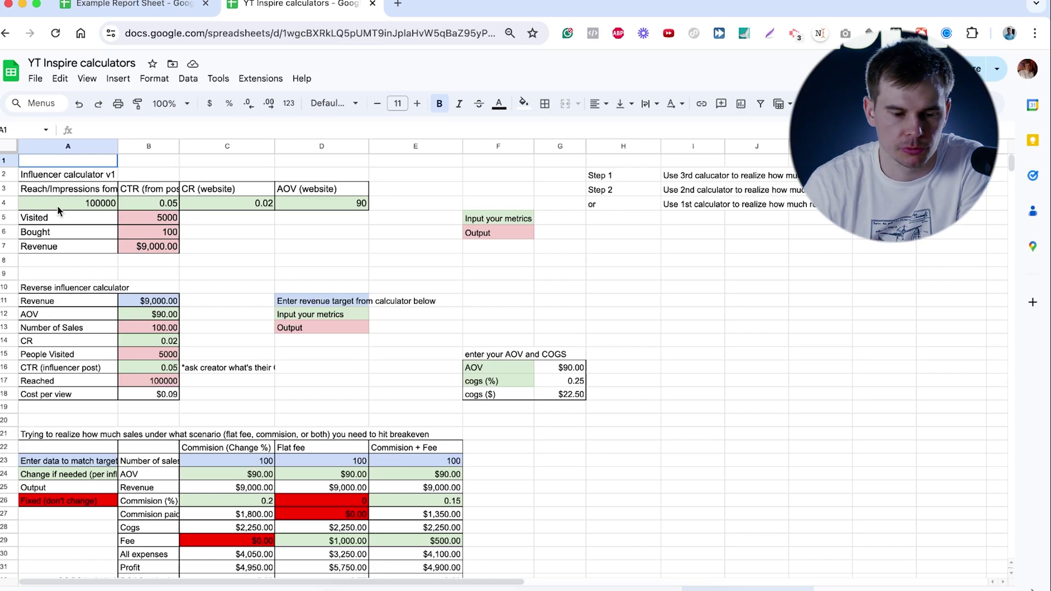
- Check the 100000 reach/impressions input in A4 of the Influencer calculator
click(89, 206)
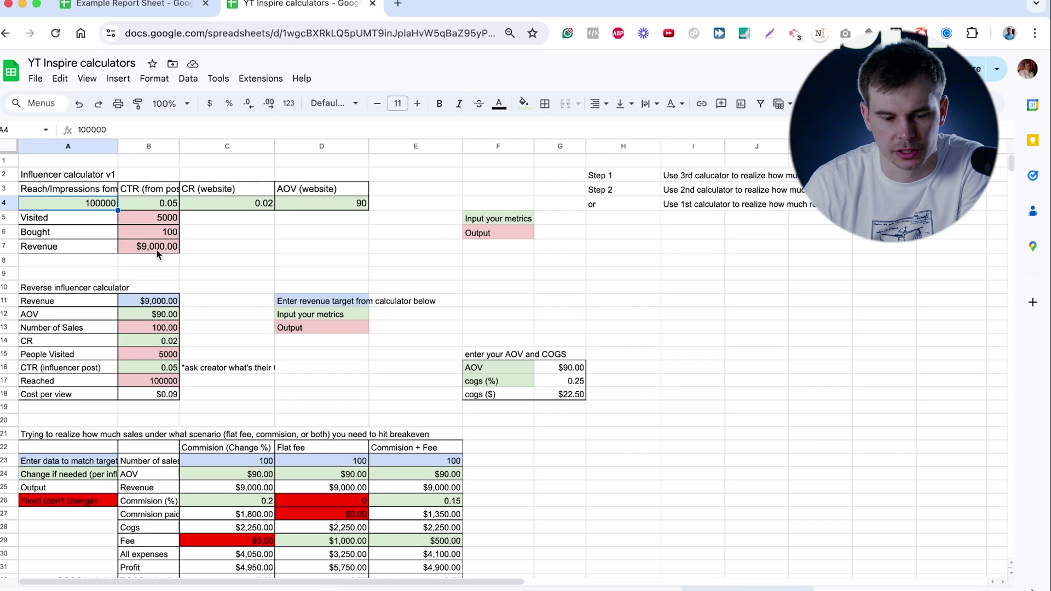
scroll(129, 268, down, 1)
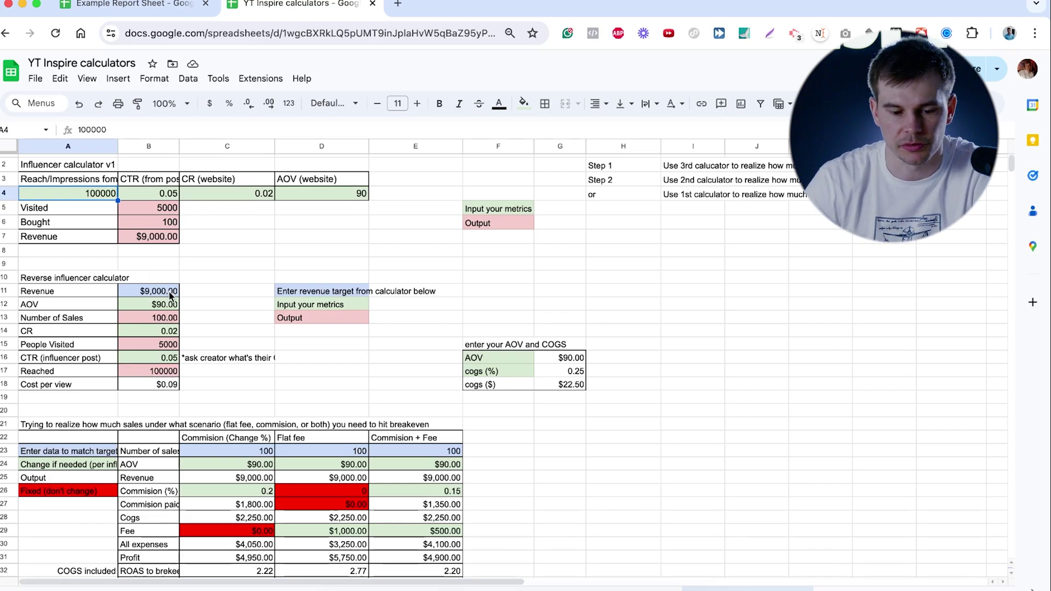
scroll(168, 349, down, 3)
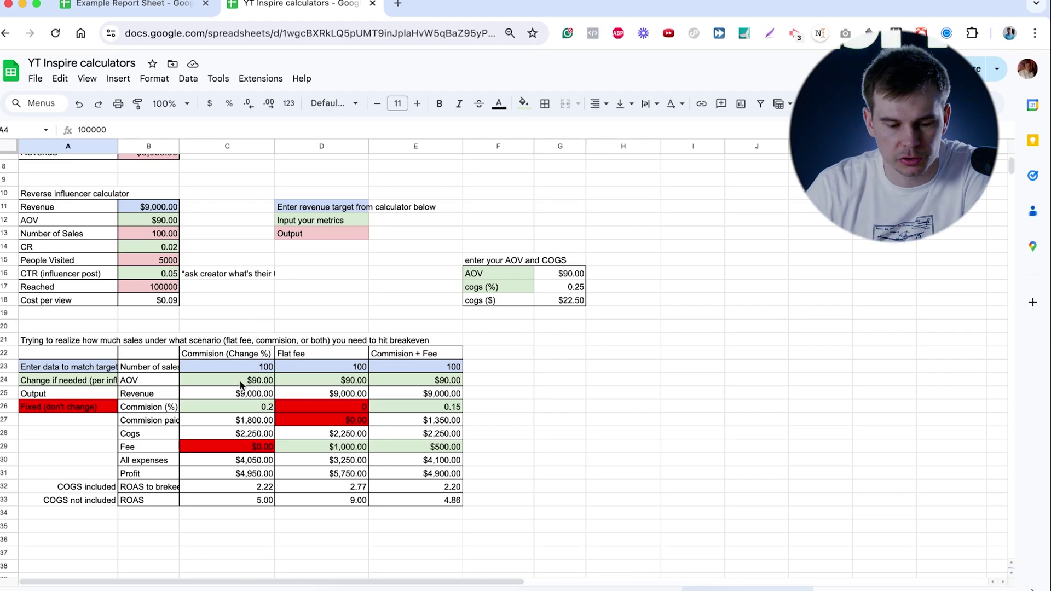
scroll(439, 393, down, 1)
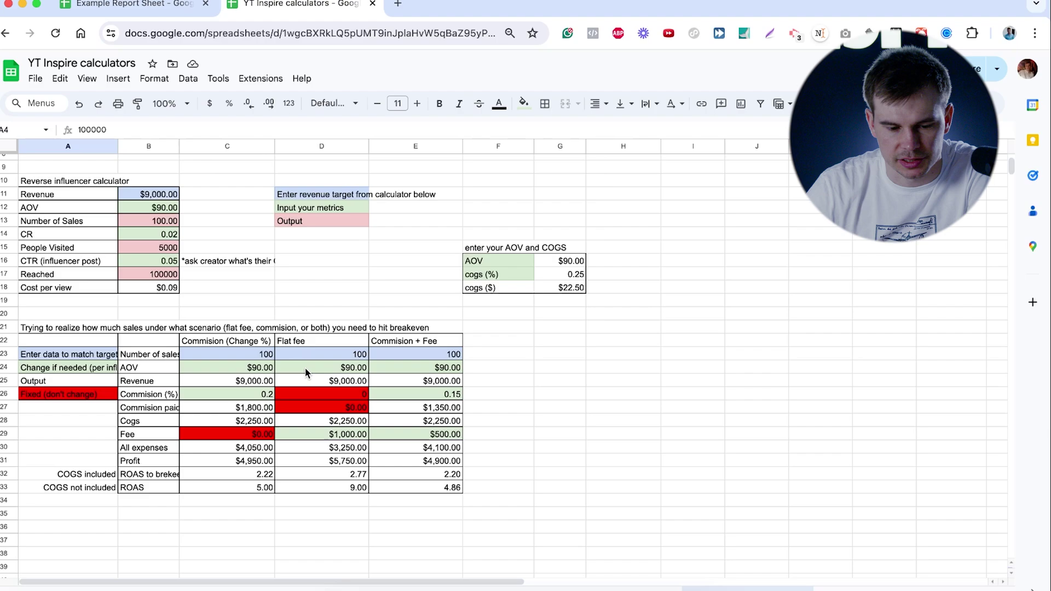
scroll(304, 367, up, 1)
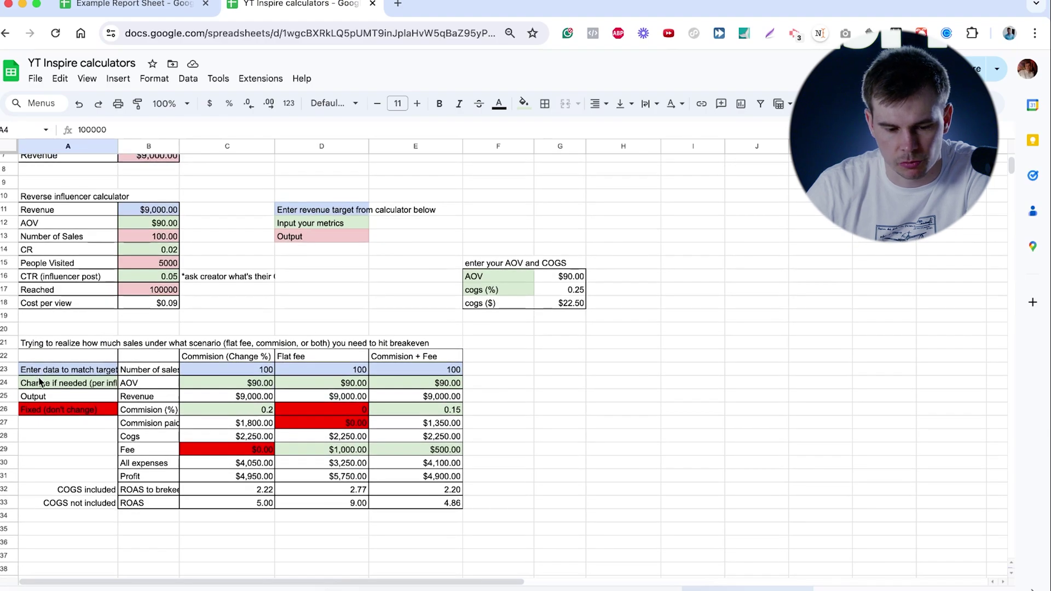